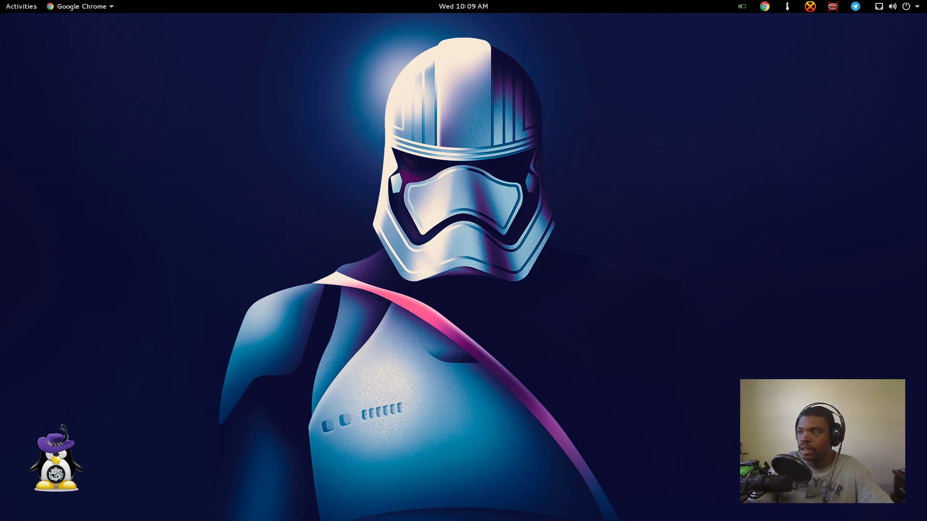
# Step: Scroll to the Coolbits section of the ArchWiki page and zoom in to read it
pyautogui.scroll(-4, 233, 129)
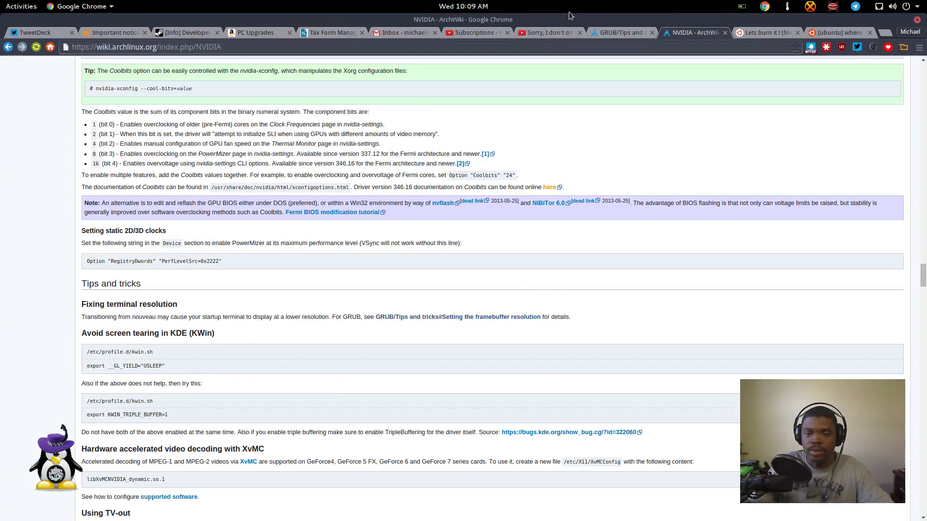
pyautogui.hotkey('ctrl', '+')
pyautogui.hotkey('ctrl', '+')
pyautogui.hotkey('ctrl', '+')
pyautogui.hotkey('ctrl', '+')
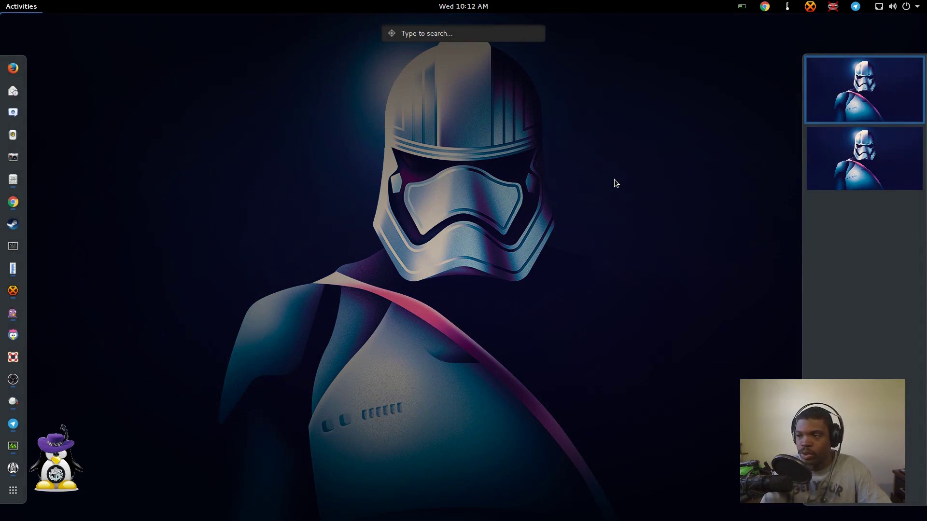
# Step: Launch Terminal and run sudo nvidia-xconfig to generate a new xorg.conf
pyautogui.write('term')
pyautogui.press('Return')
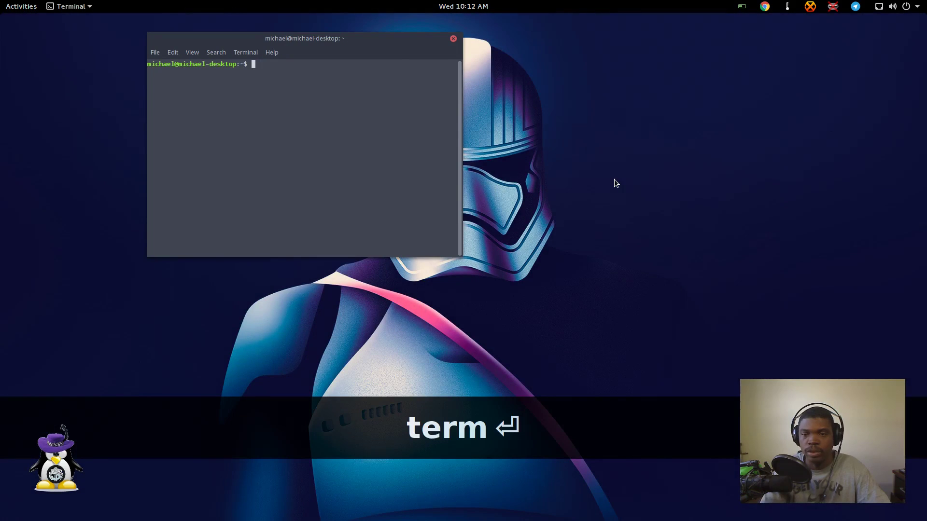
pyautogui.moveTo(365, 41); pyautogui.dragTo(542, 123)
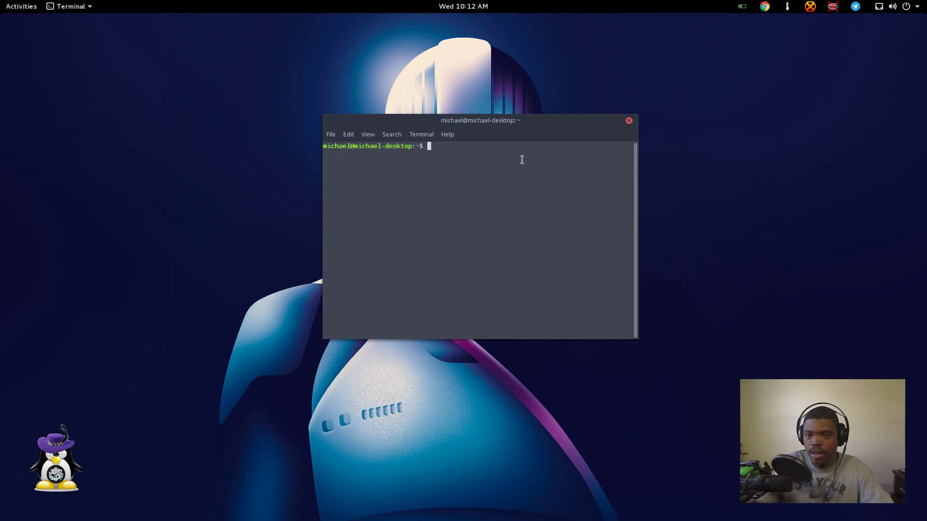
pyautogui.write('sudo ')
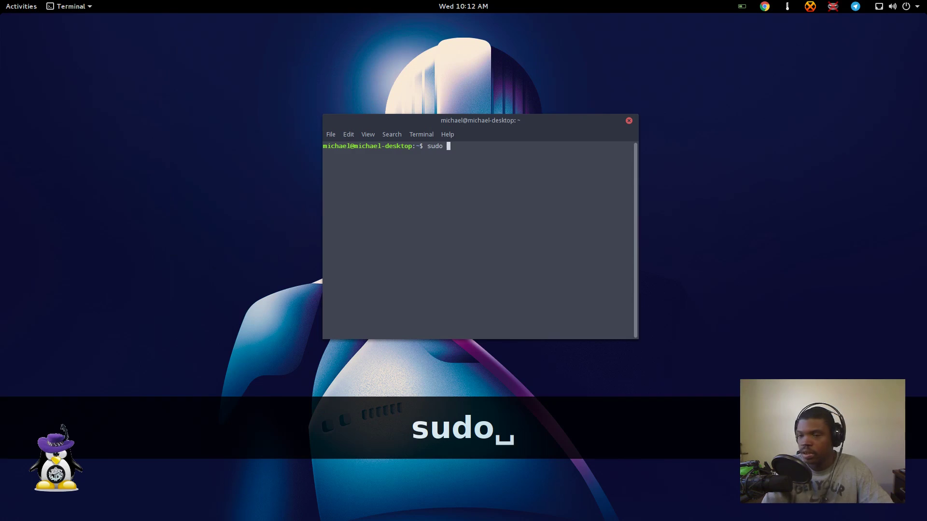
pyautogui.write('nvidia')
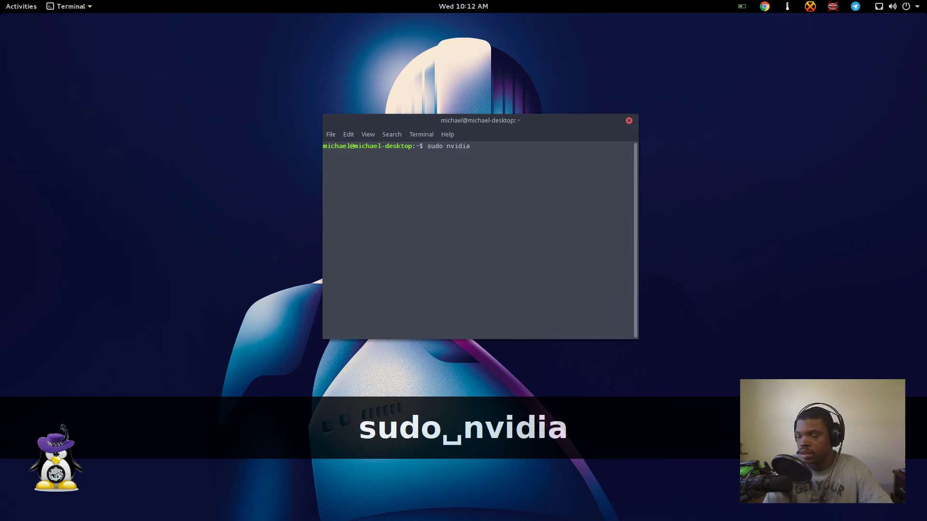
pyautogui.write('-xconfig')
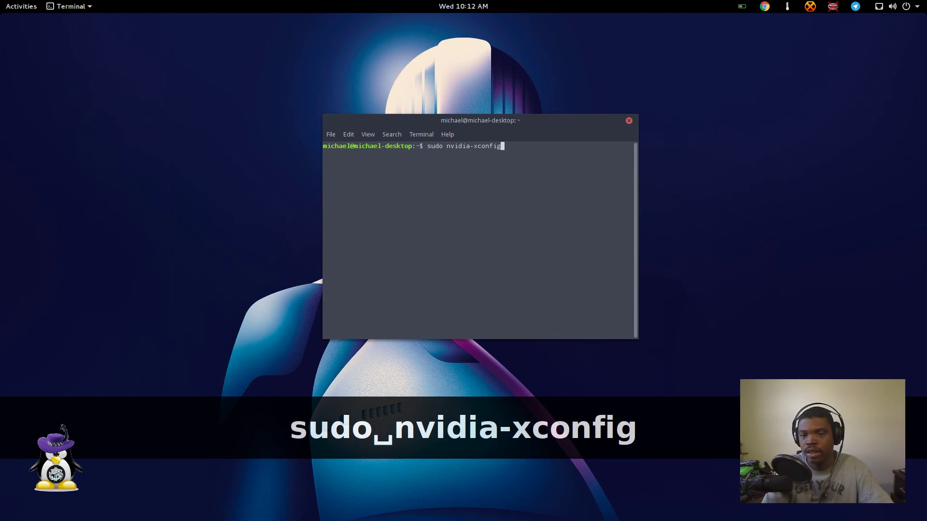
pyautogui.press('Return')
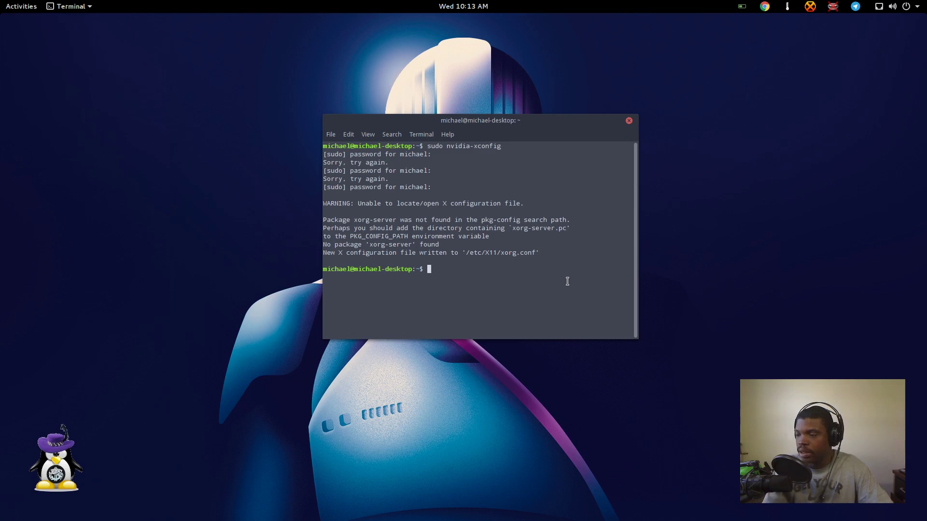
# Step: Open /etc/X11/xorg.conf in gedit as root with sudo gedit
pyautogui.write('sudo ')
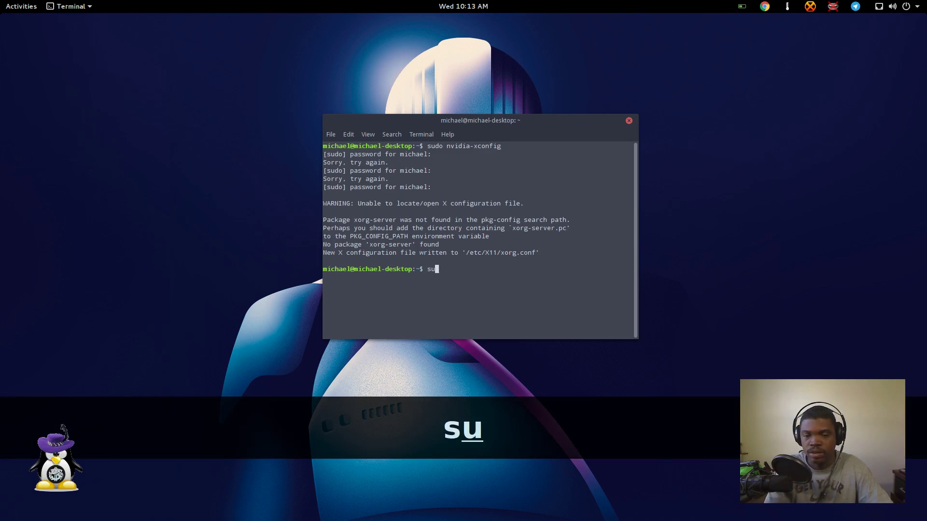
pyautogui.write('gedit')
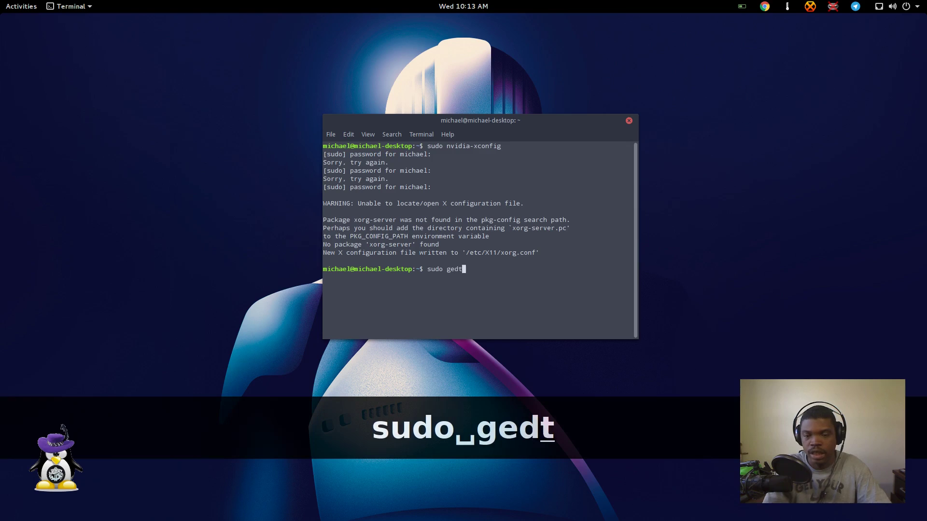
pyautogui.press('BackSpace')
pyautogui.write('it ')
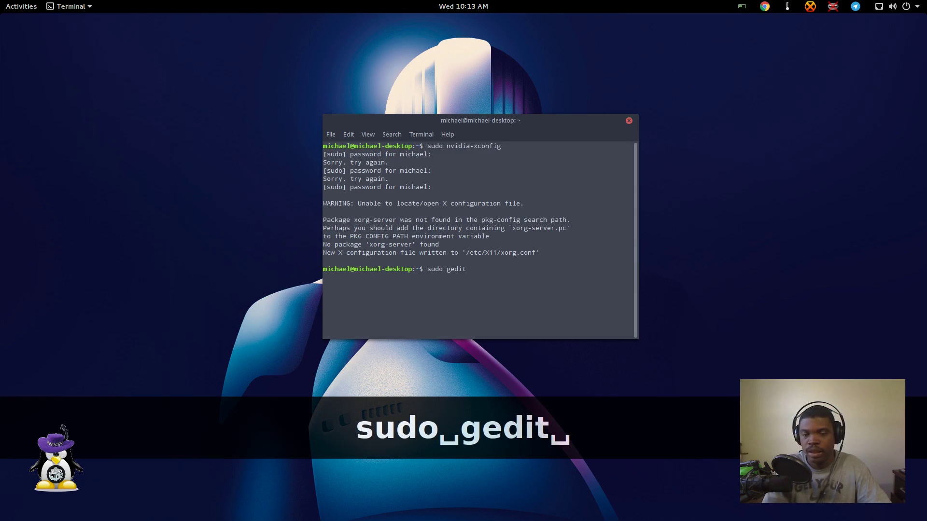
pyautogui.write('/etc/')
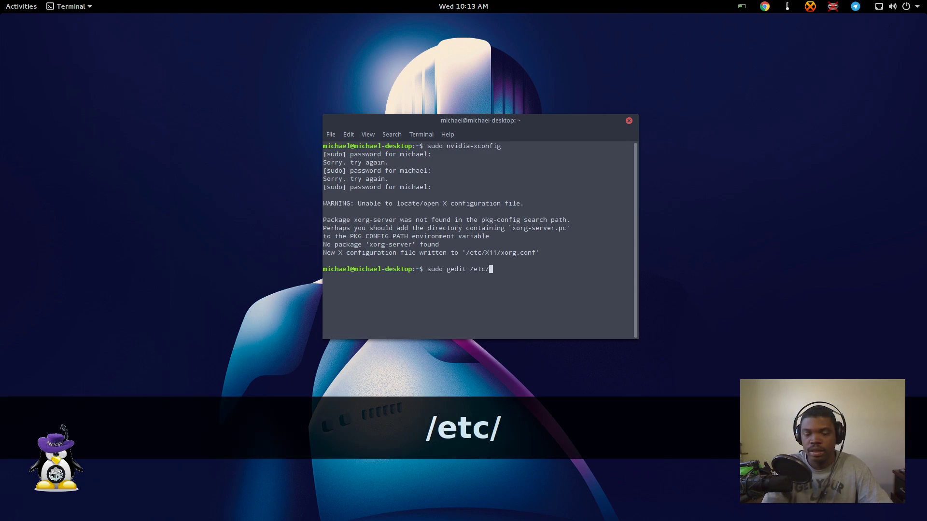
pyautogui.write('X!1')
pyautogui.press('BackSpace')
pyautogui.press('BackSpace')
pyautogui.write('11')
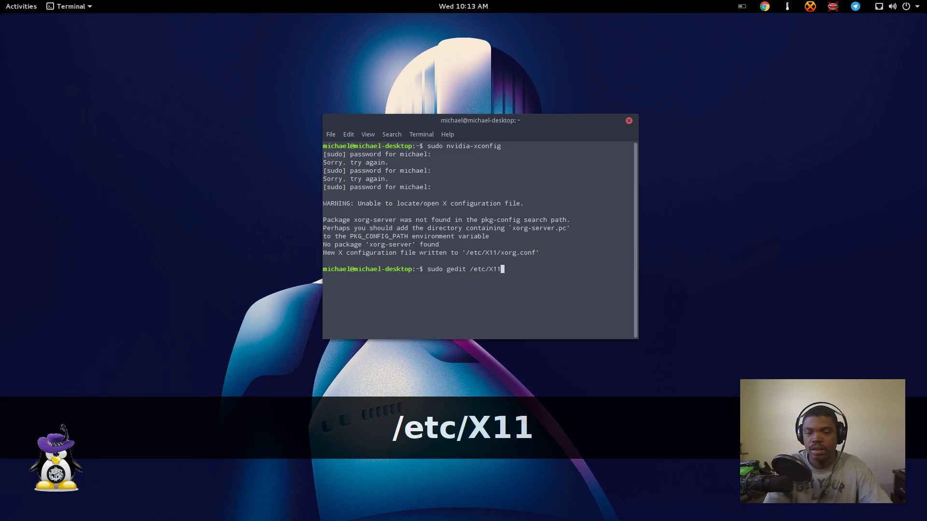
pyautogui.write('/xorg.con')
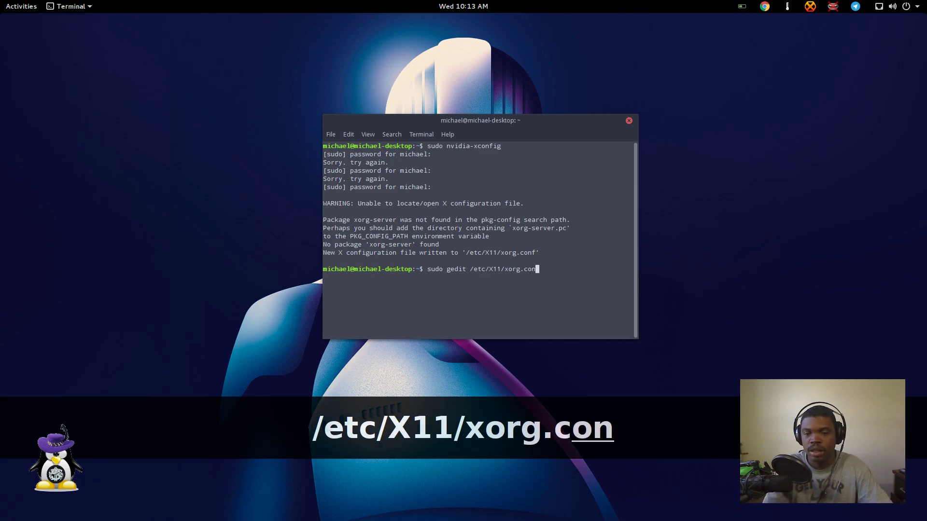
pyautogui.write('f')
pyautogui.press('Return')
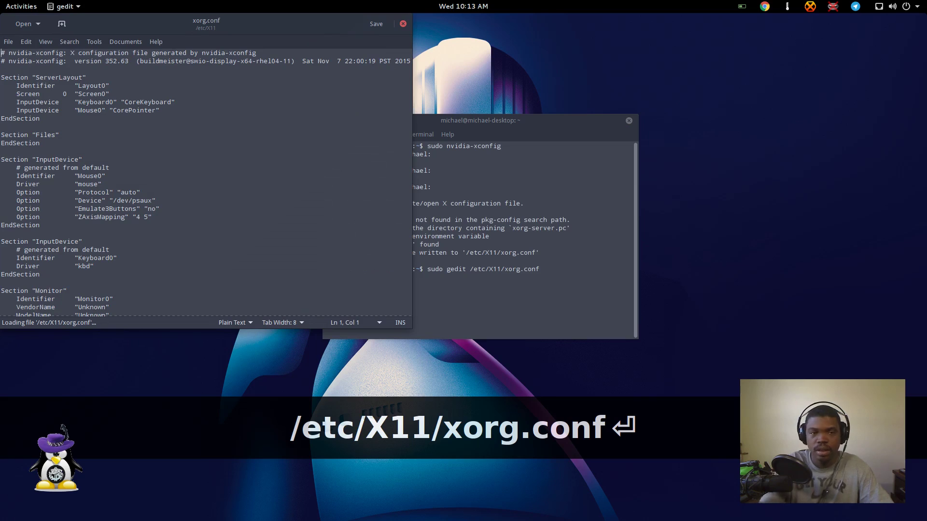
# Step: Add a new Option "Coolbits" line below VendorName in the Device section
pyautogui.moveTo(267, 29); pyautogui.dragTo(520, 85)
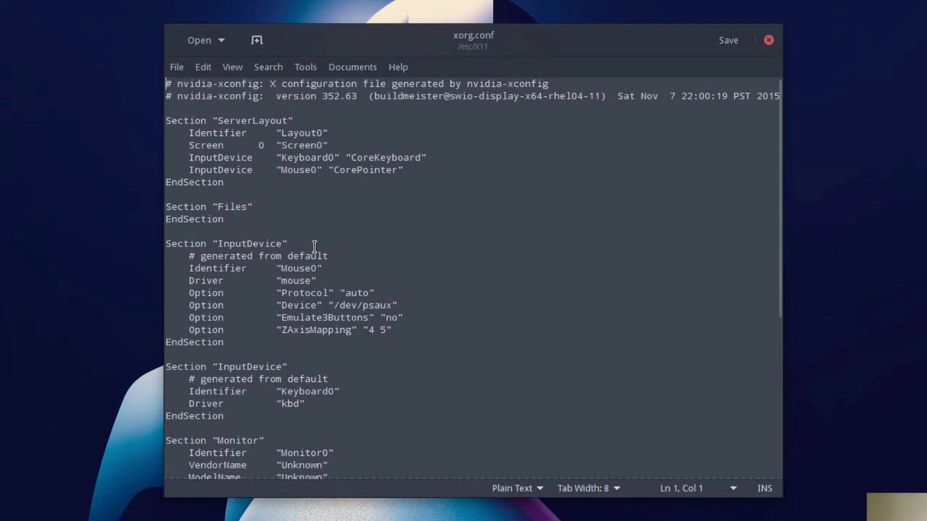
pyautogui.scroll(-5, 328, 247)
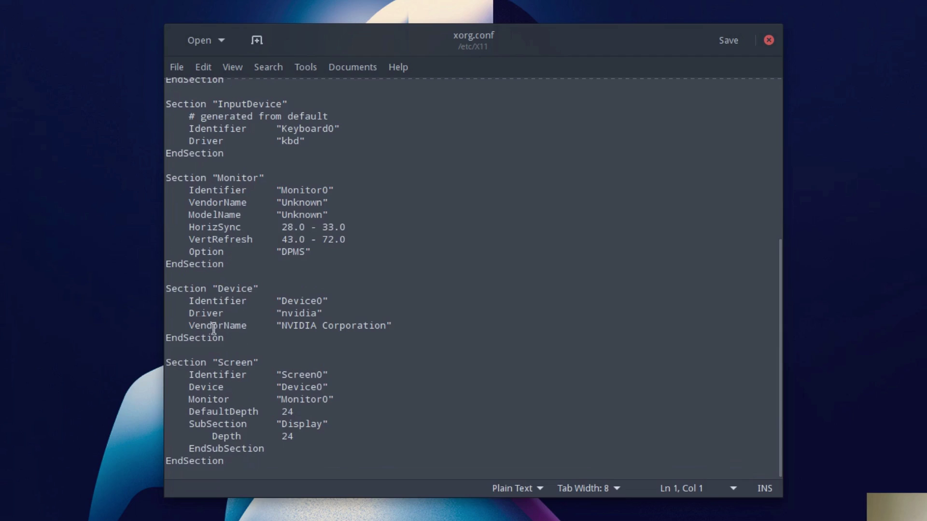
pyautogui.click(417, 328)
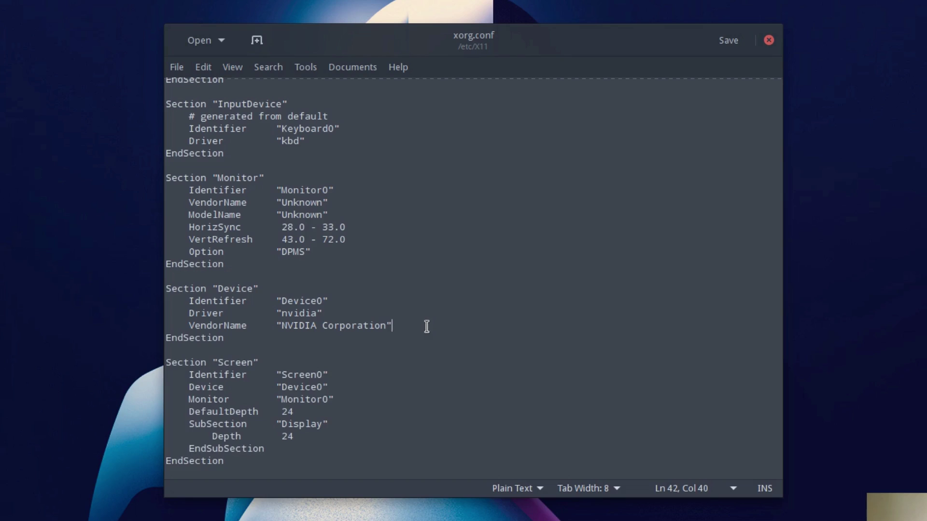
pyautogui.press('Return')
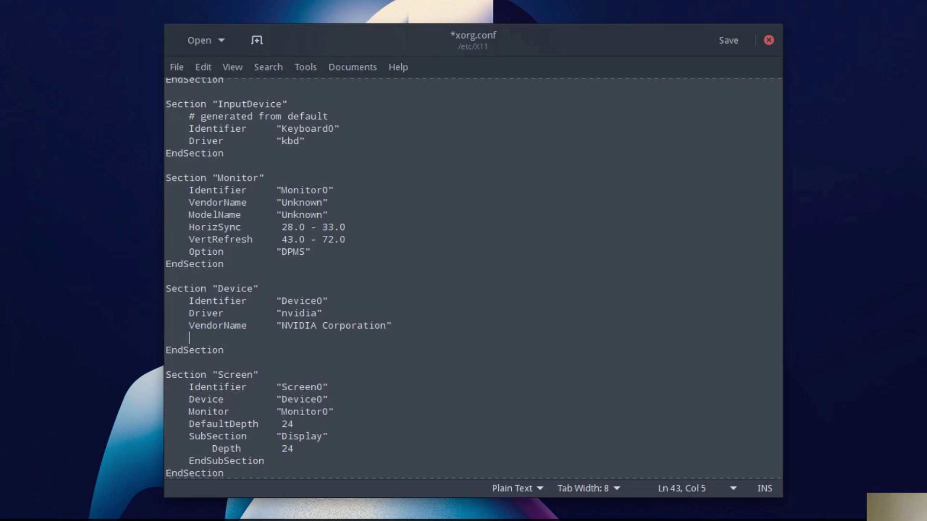
pyautogui.write('Option         "C')
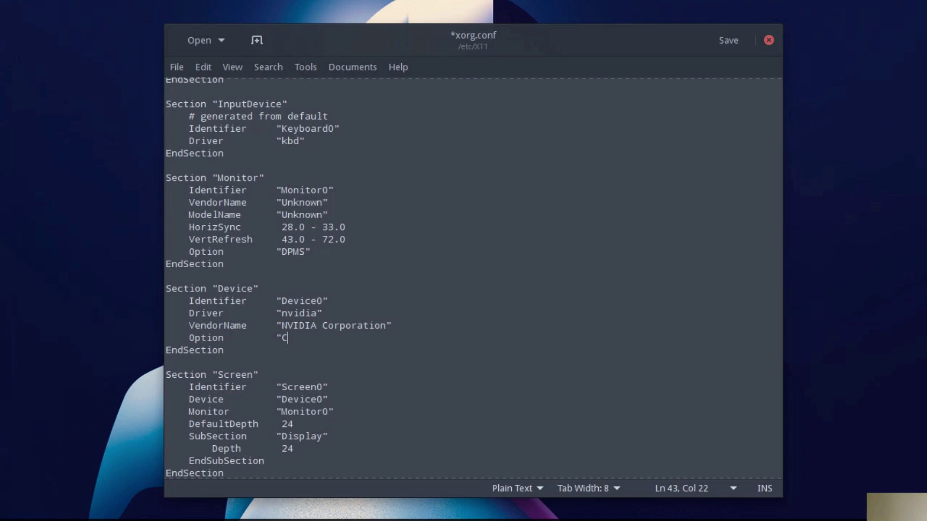
pyautogui.write('its" ')
pyautogui.write(':"')
# Step: Read the ArchWiki Coolbits bit list, noting bit 3 enables PowerMizer overclocking
pyautogui.hotkey('alt', 'Tab')
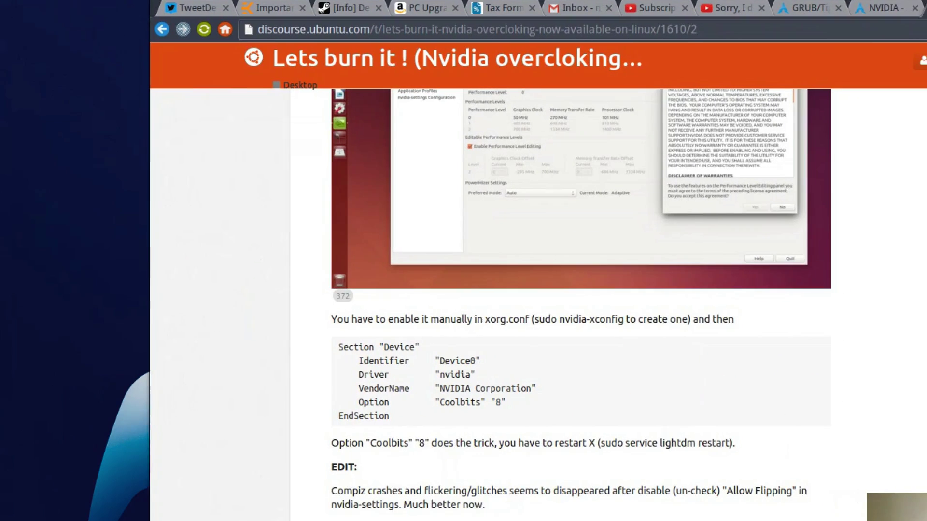
pyautogui.hotkey('ctrl', 'shift', 'Tab')
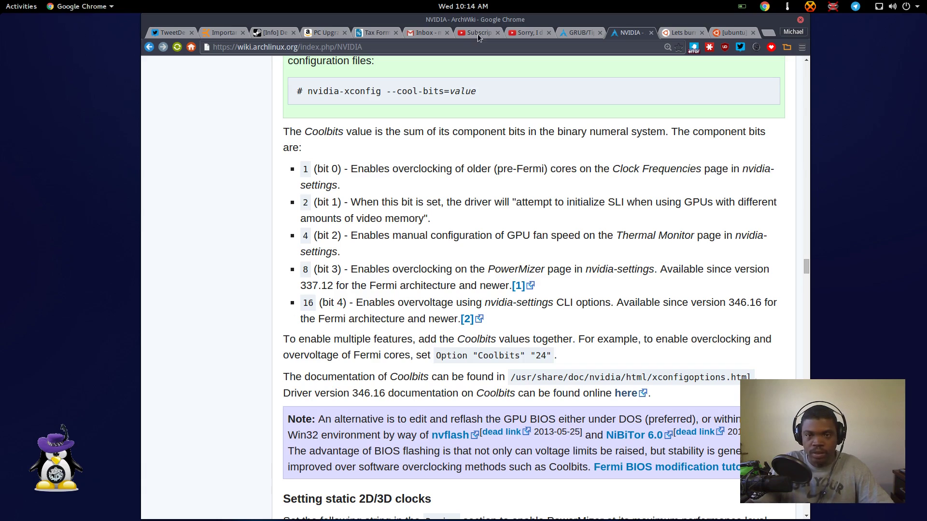
pyautogui.moveTo(489, 20); pyautogui.dragTo(489, 19)
pyautogui.hotkey('alt', 'Tab')
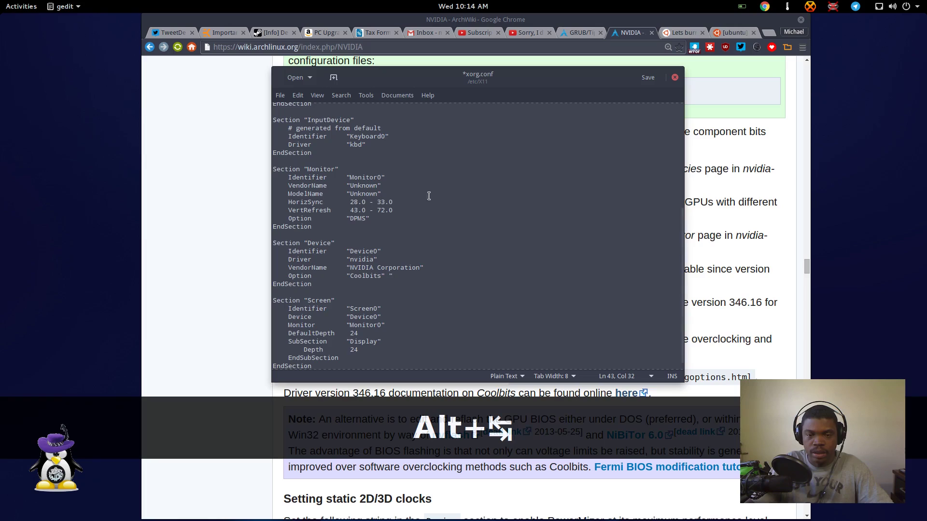
pyautogui.hotkey('alt', 'Tab')
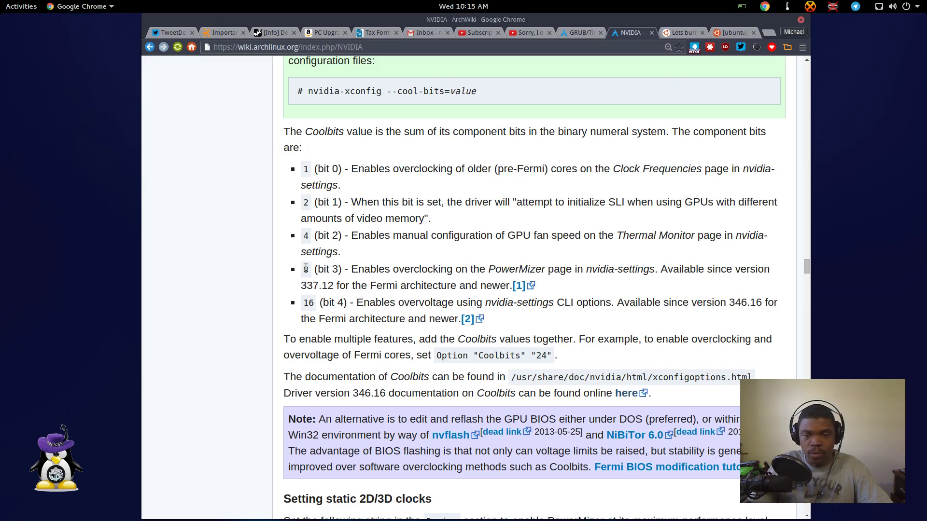
pyautogui.doubleClick(445, 271)
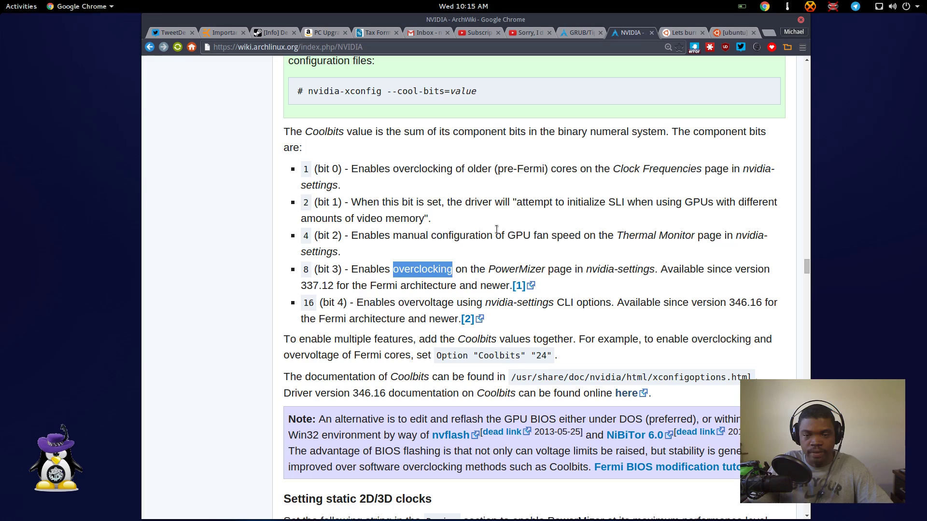
pyautogui.tripleClick(541, 235)
pyautogui.click(502, 256)
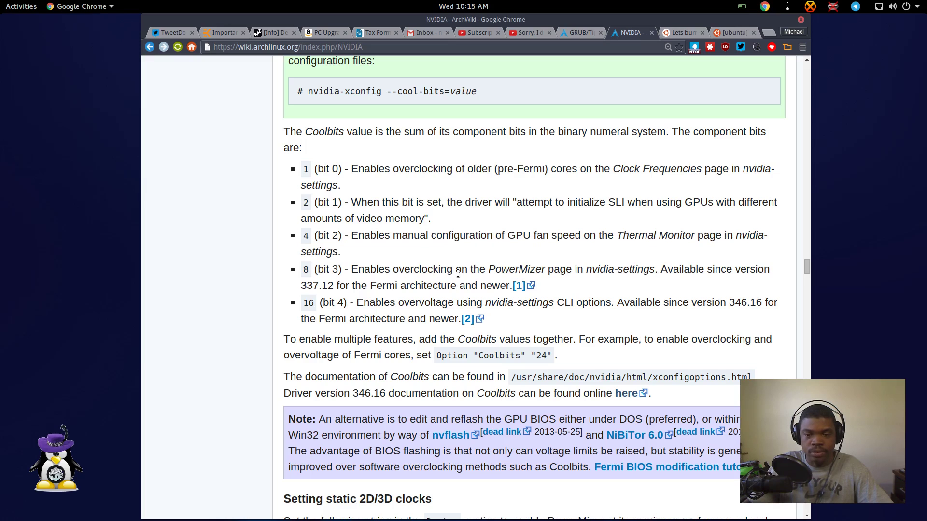
# Step: Fill in the Coolbits value as 12 in xorg.conf's Device section
pyautogui.press('super+h')
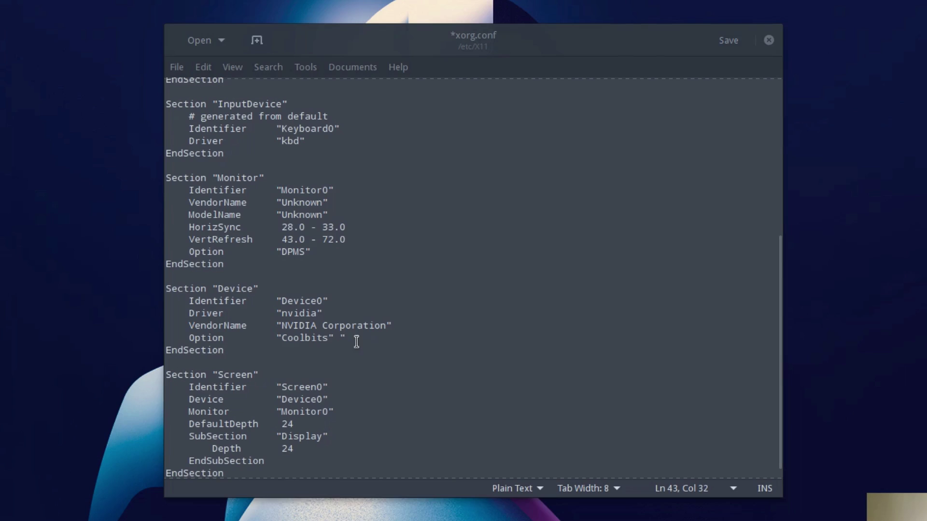
pyautogui.click(356, 341)
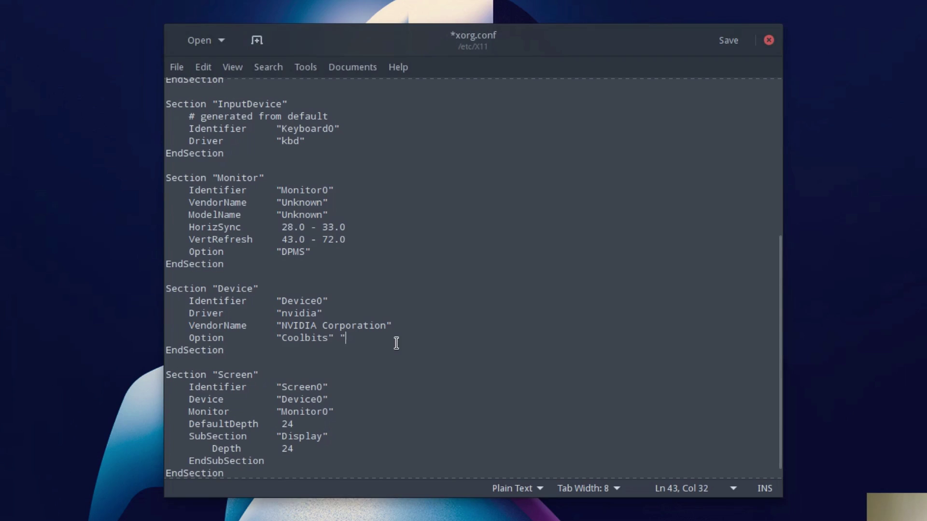
pyautogui.write('12"')
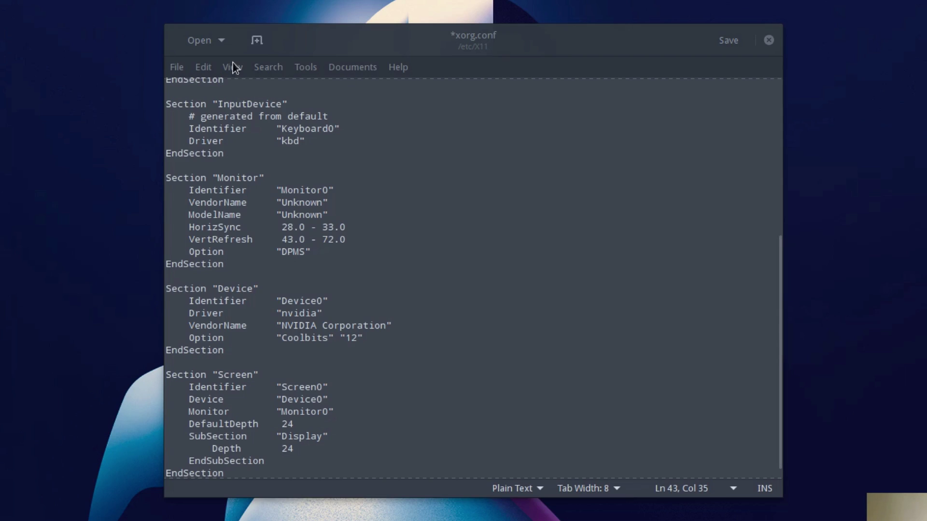
# Step: Save xorg.conf from the File menu and close gedit
pyautogui.click(184, 66)
pyautogui.click(198, 164)
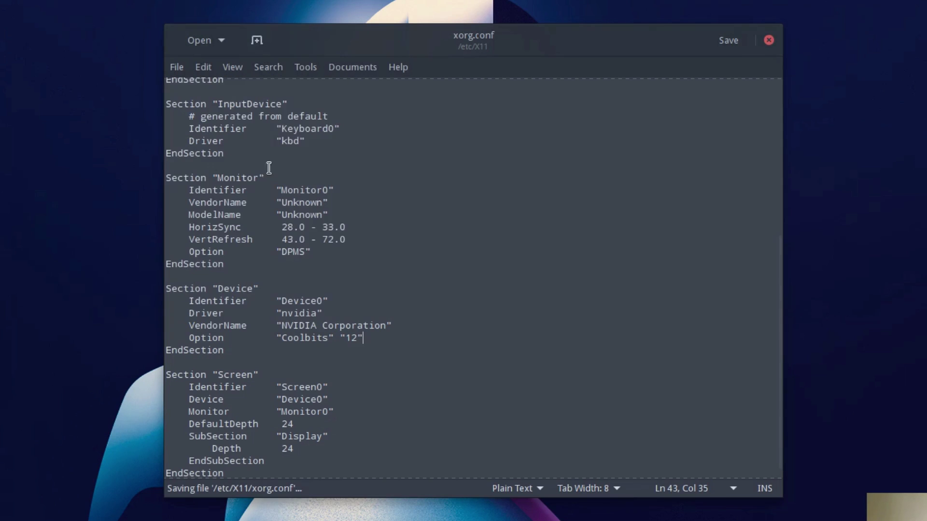
pyautogui.click(768, 40)
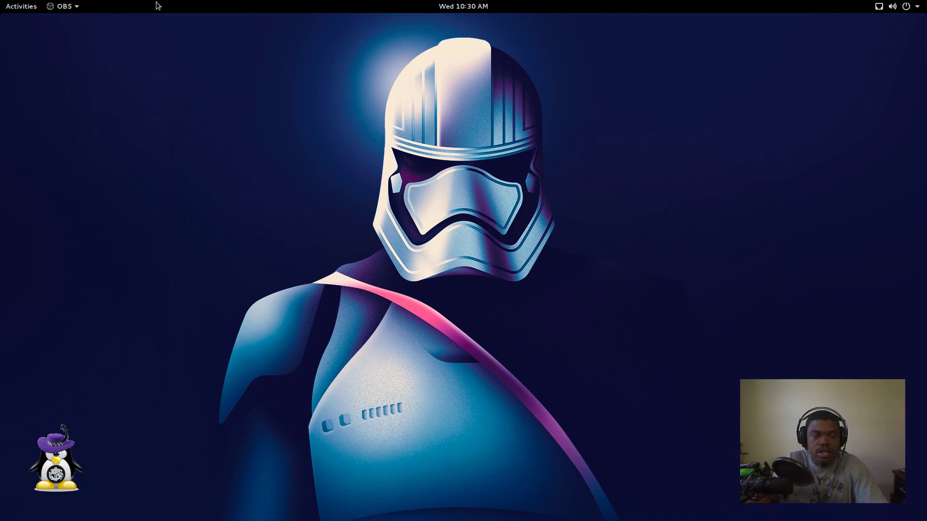
# Step: Start Chrome, then launch NVIDIA X Server Settings and show the GTX 780 Thermal Settings page
pyautogui.press('super')
pyautogui.click(15, 240)
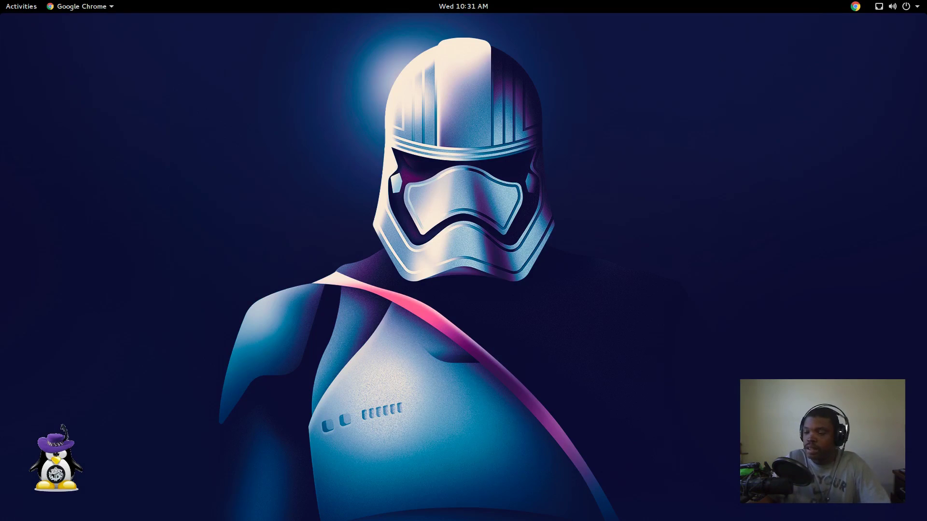
pyautogui.click(21, 6)
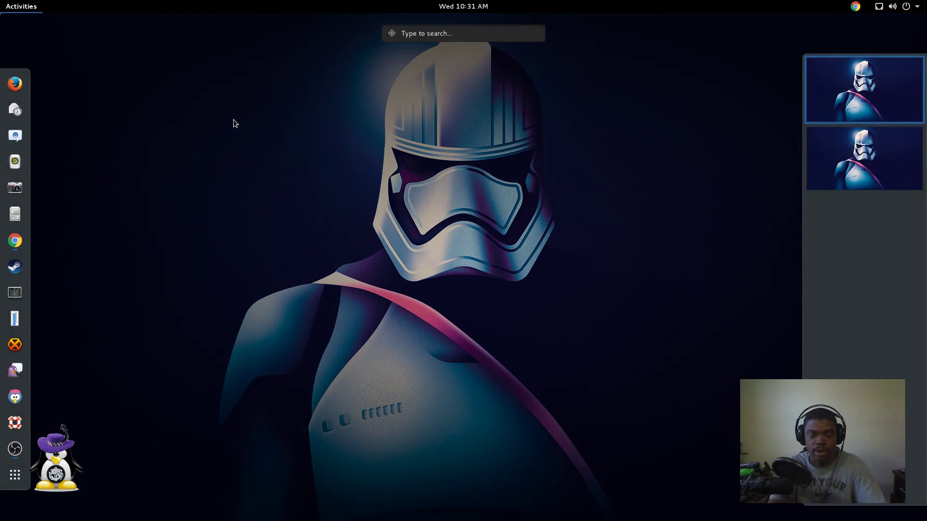
pyautogui.write('nvid')
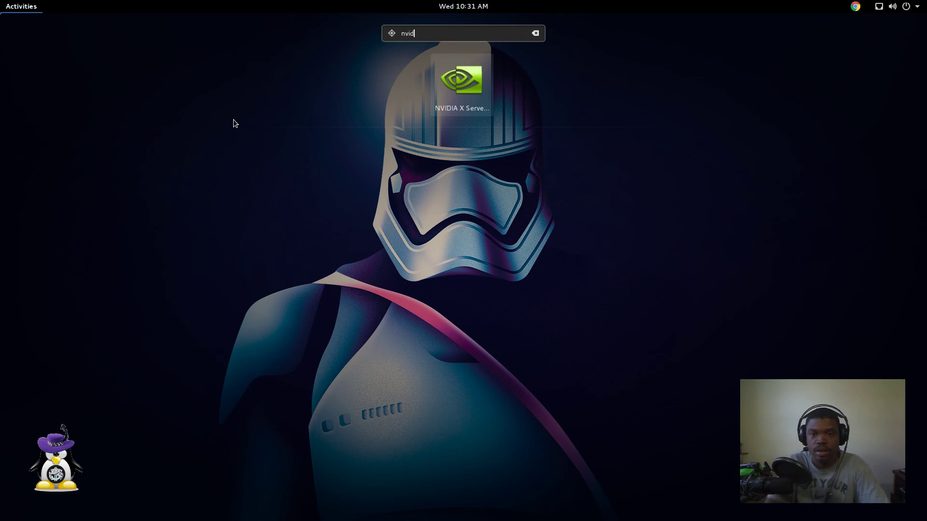
pyautogui.click(463, 79)
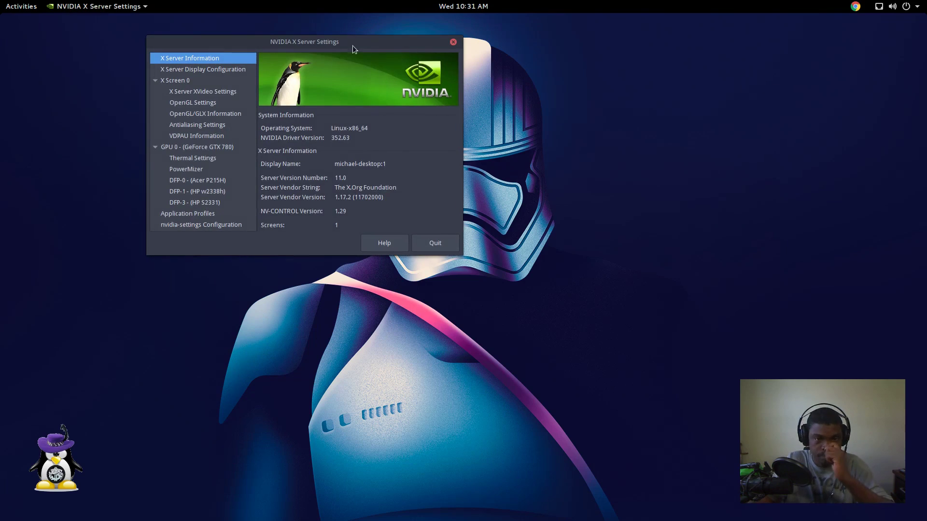
pyautogui.moveTo(353, 45); pyautogui.dragTo(430, 65)
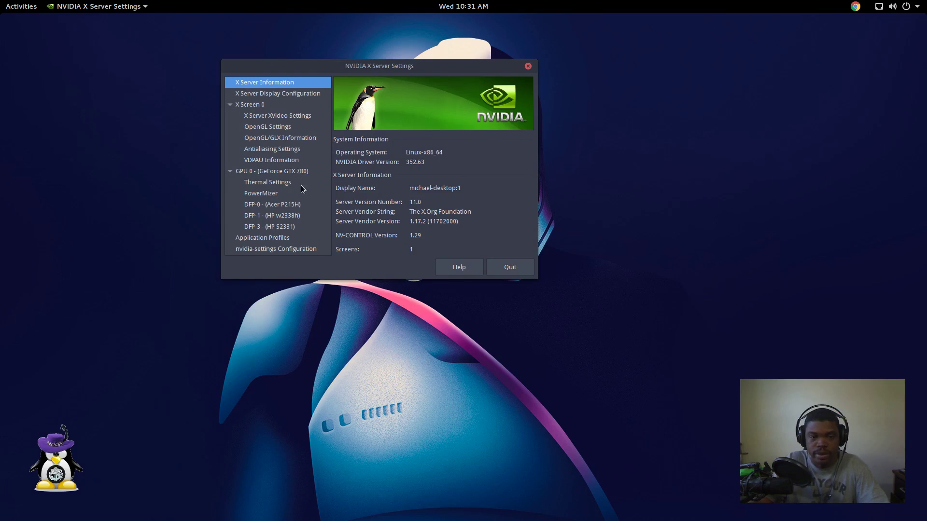
pyautogui.click(273, 184)
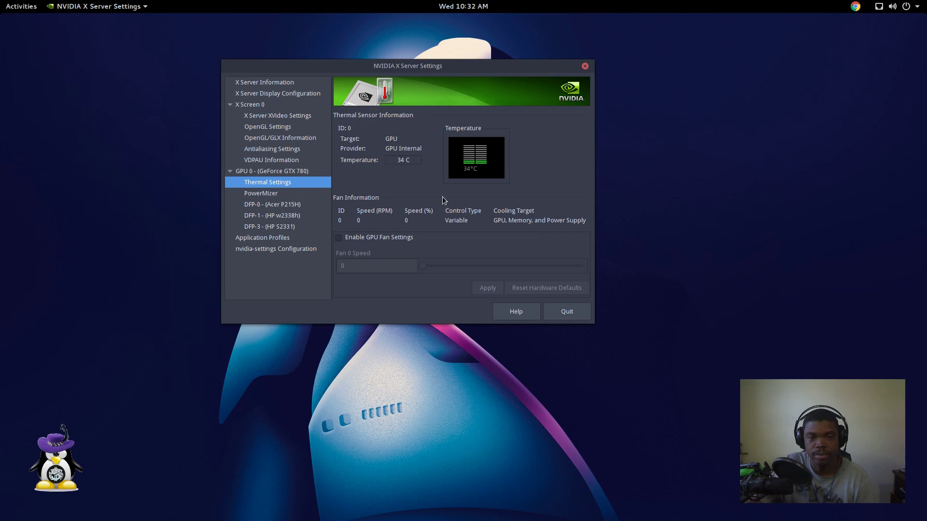
# Step: Open PowerMizer and highlight the 679 MHz graphics clock and 6008 MHz memory rate
pyautogui.click(274, 191)
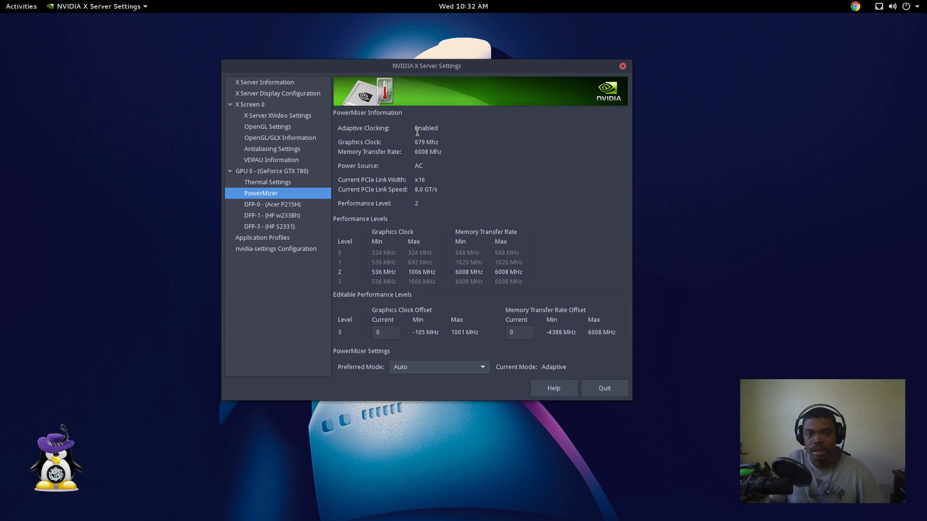
pyautogui.moveTo(417, 131)
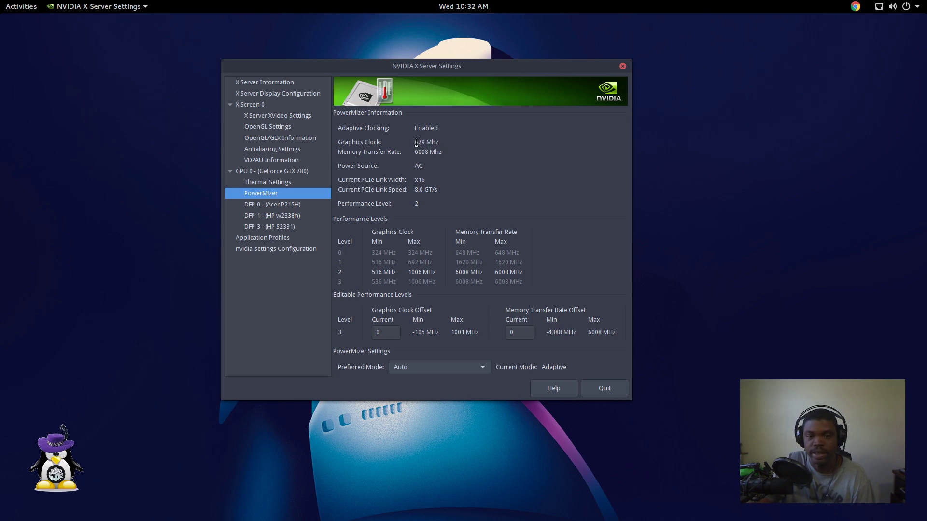
pyautogui.doubleClick(416, 142)
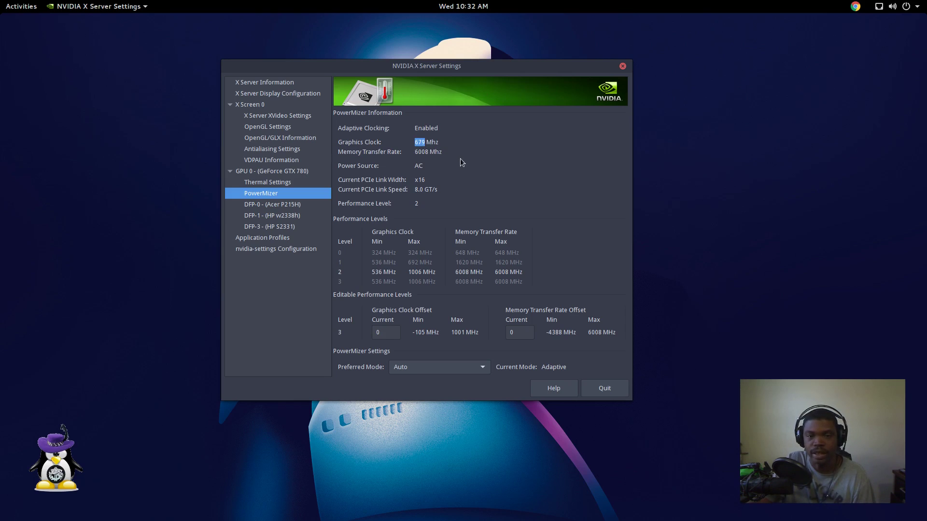
pyautogui.doubleClick(421, 153)
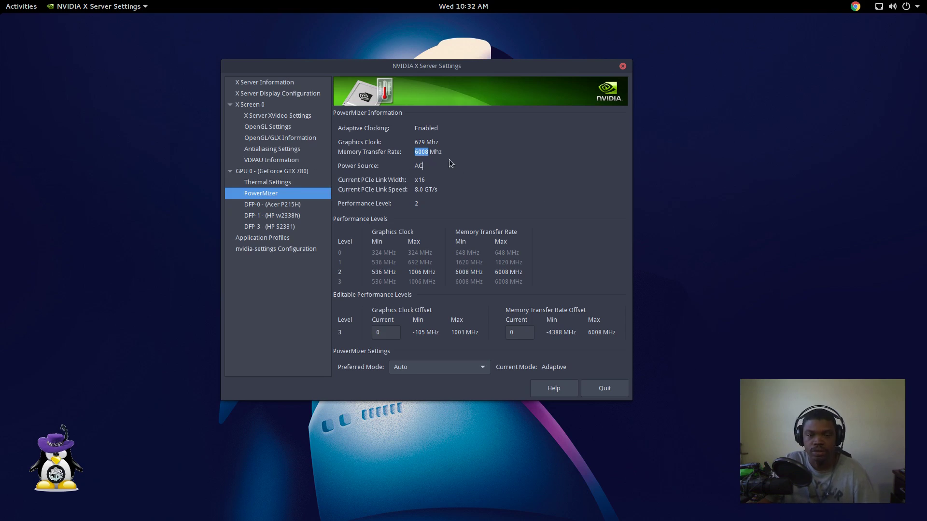
pyautogui.click(434, 152)
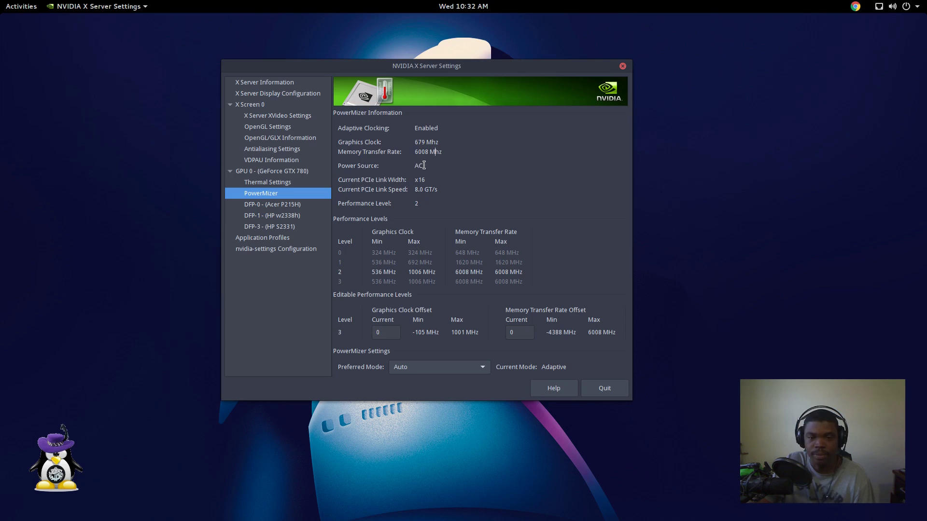
pyautogui.moveTo(422, 166)
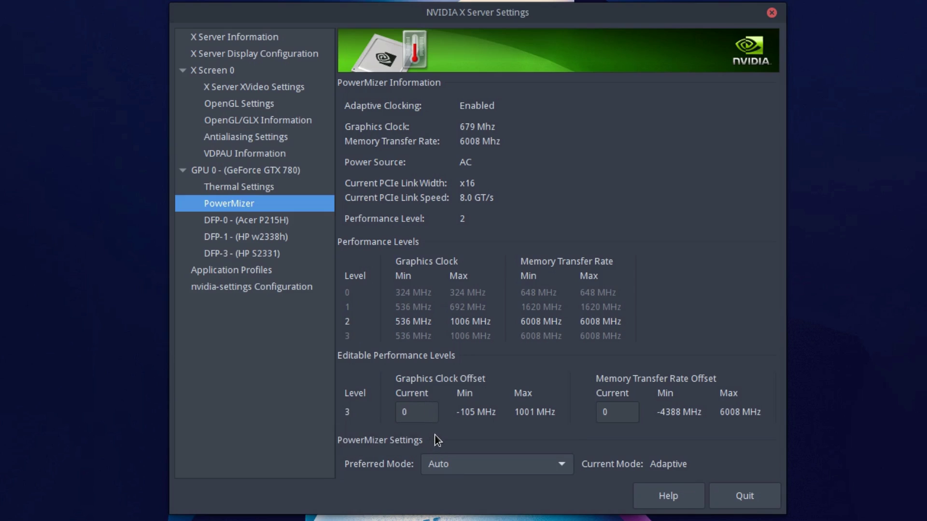
pyautogui.press('Tab')
pyautogui.click(417, 410)
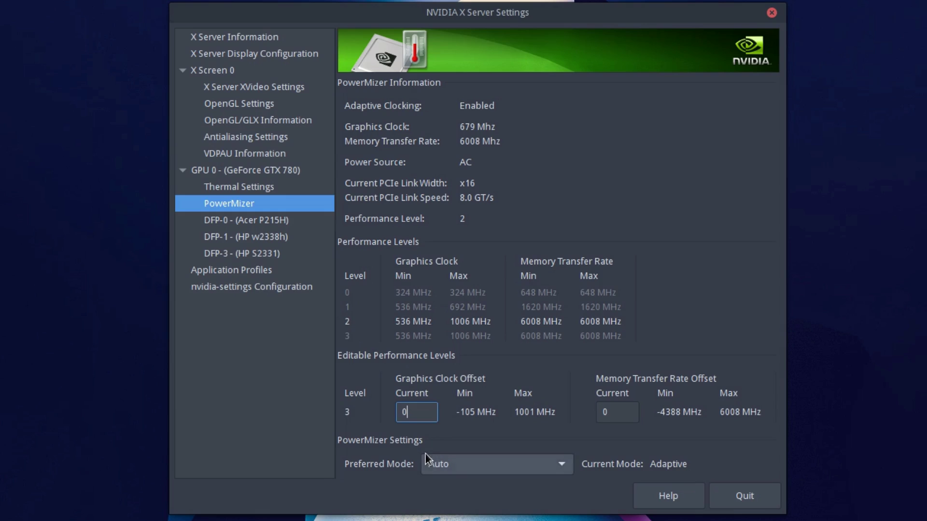
pyautogui.doubleClick(420, 408)
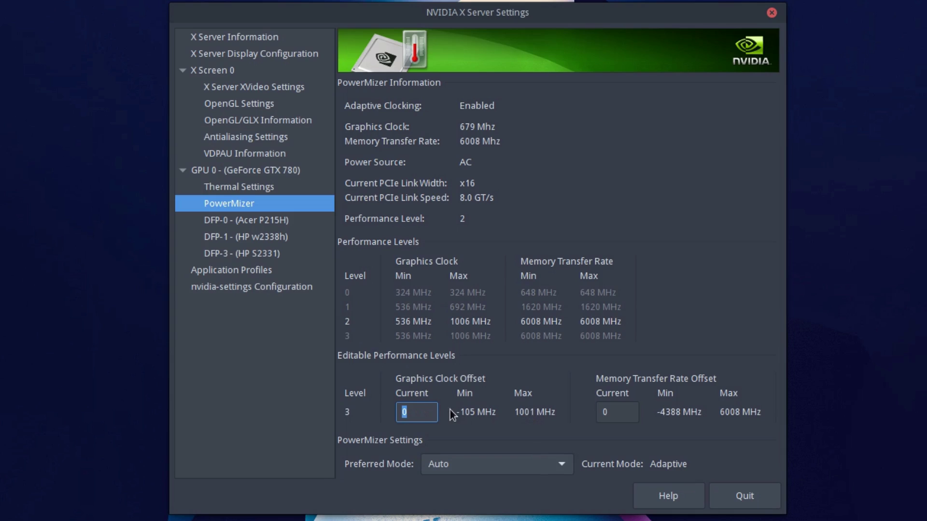
pyautogui.click(429, 410)
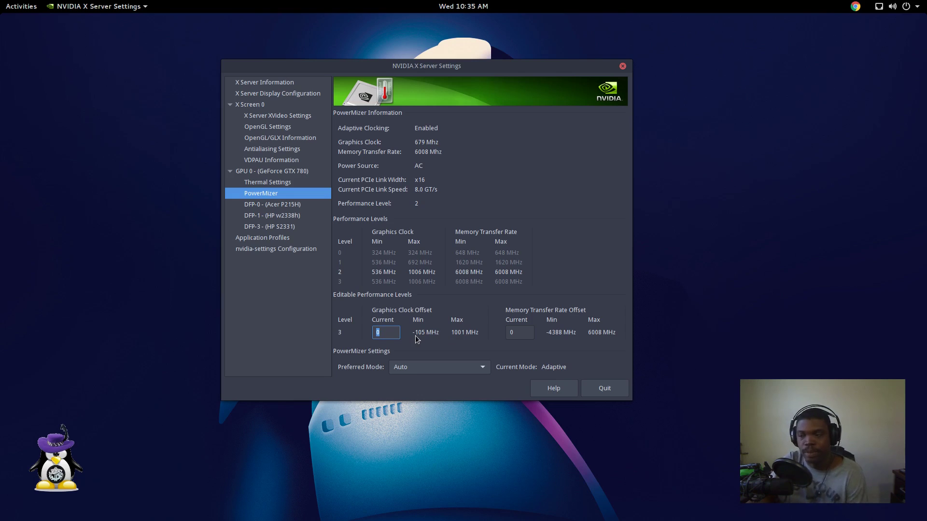
# Step: Enter 400 as the Graphics Clock Offset and 100 as the Memory Transfer Rate Offset
pyautogui.click(392, 331)
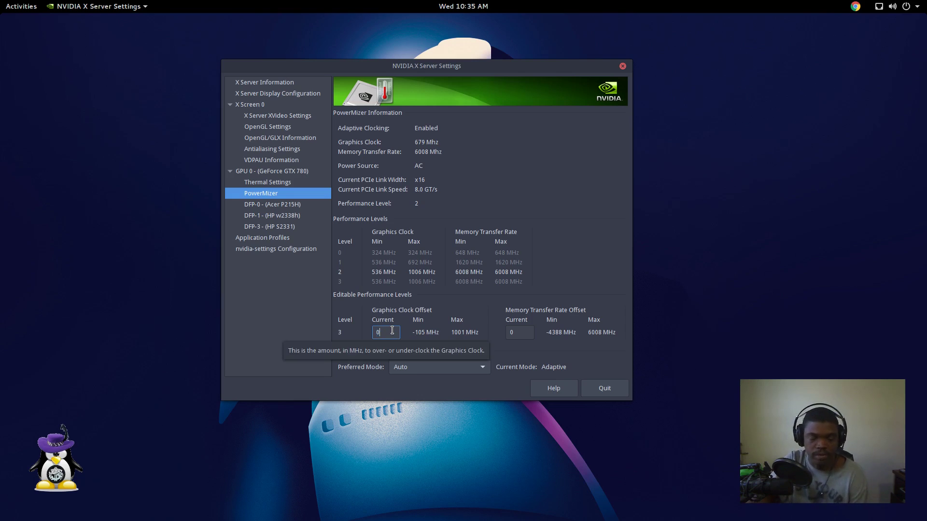
pyautogui.doubleClick(391, 331)
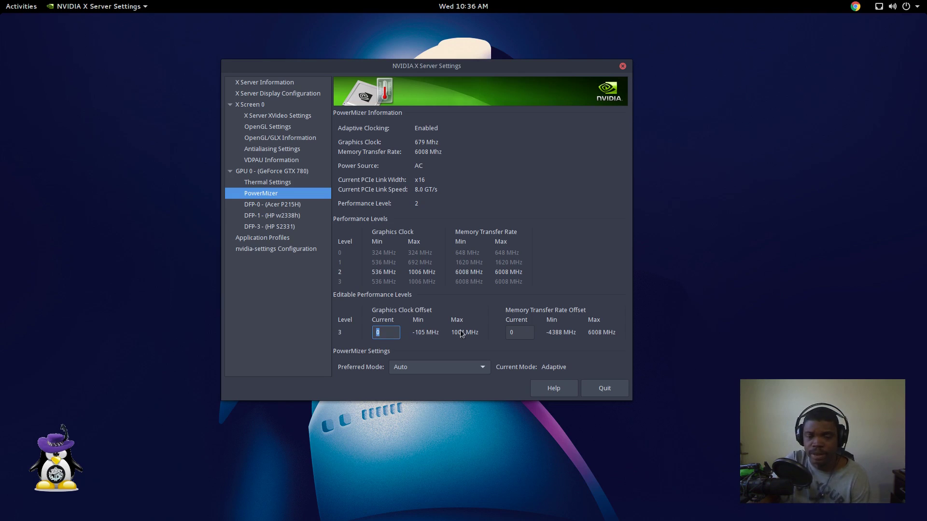
pyautogui.write('4')
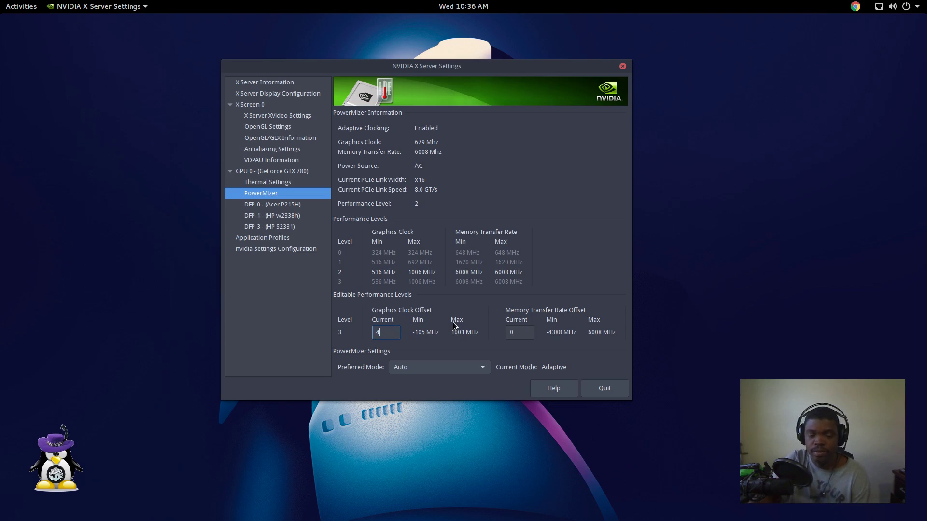
pyautogui.write('00')
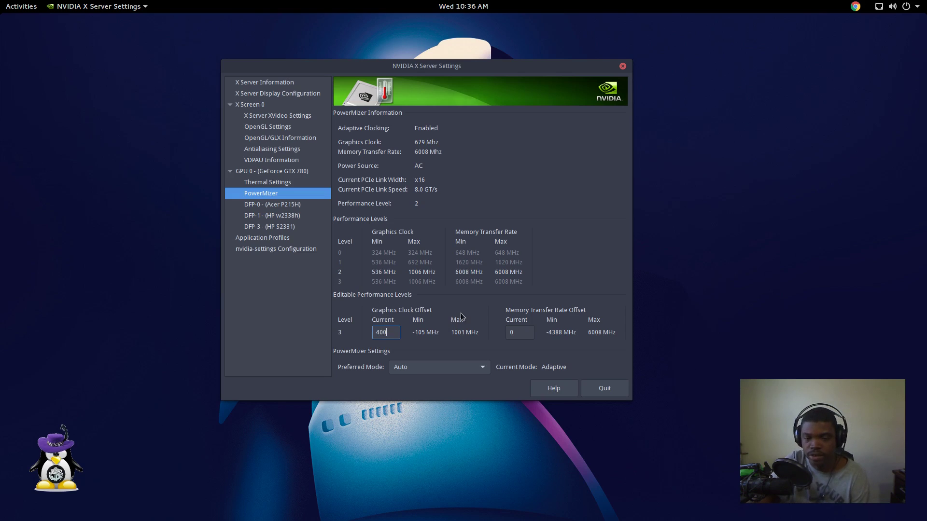
pyautogui.doubleClick(515, 333)
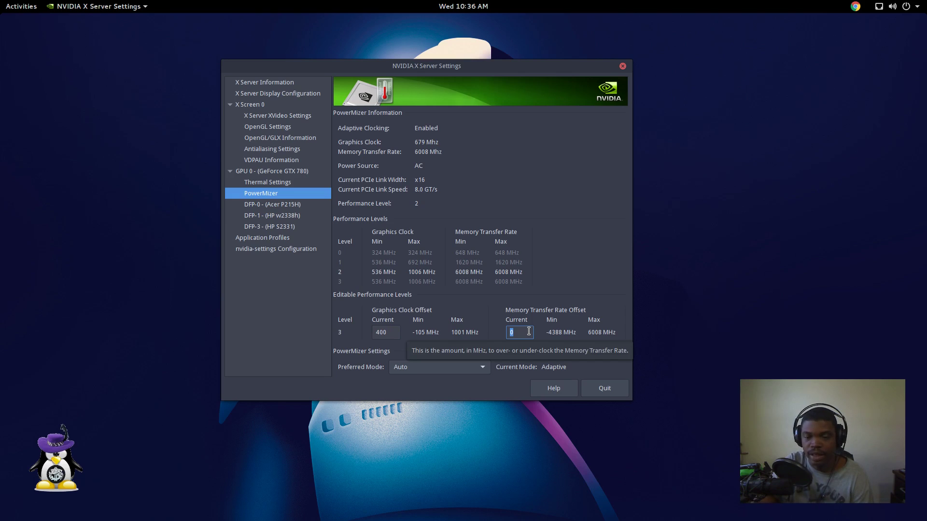
pyautogui.write('100')
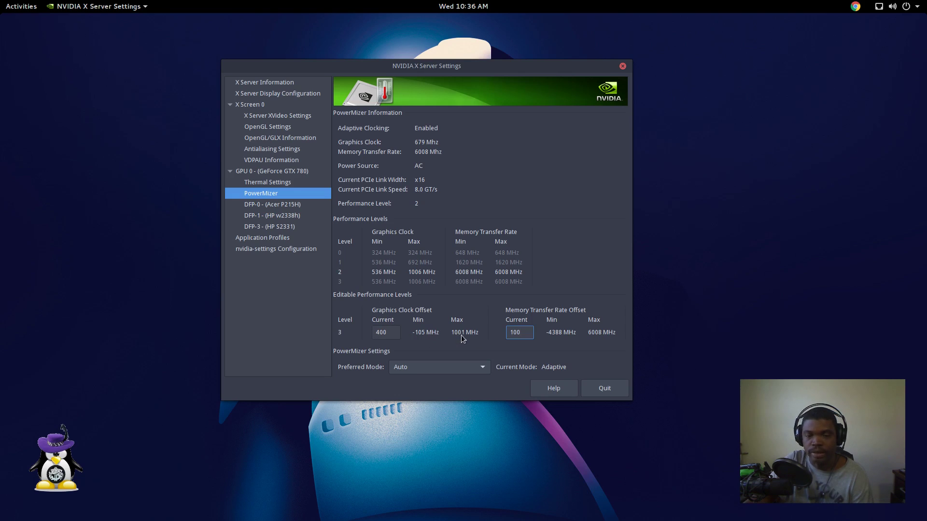
# Step: Apply the +100 MHz memory offset and the +400 MHz graphics clock offset
pyautogui.press('Return')
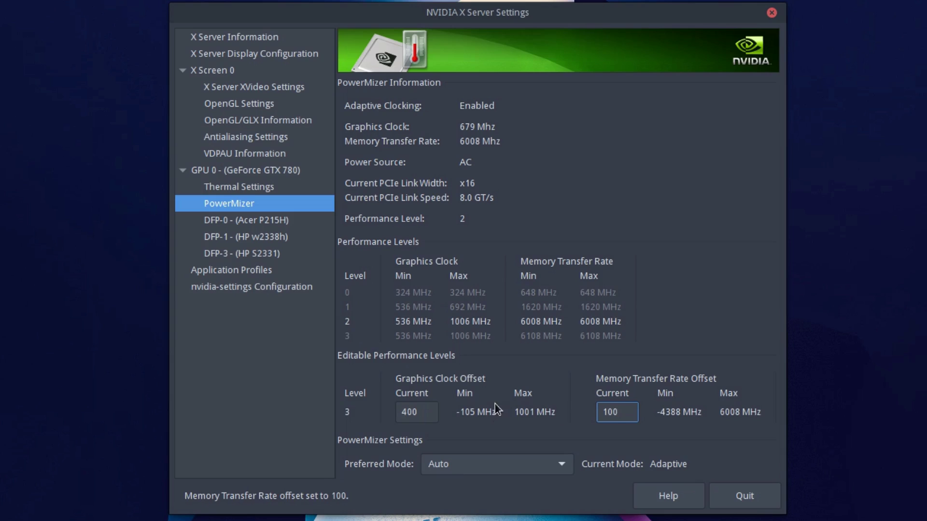
pyautogui.click(427, 413)
pyautogui.press('Return')
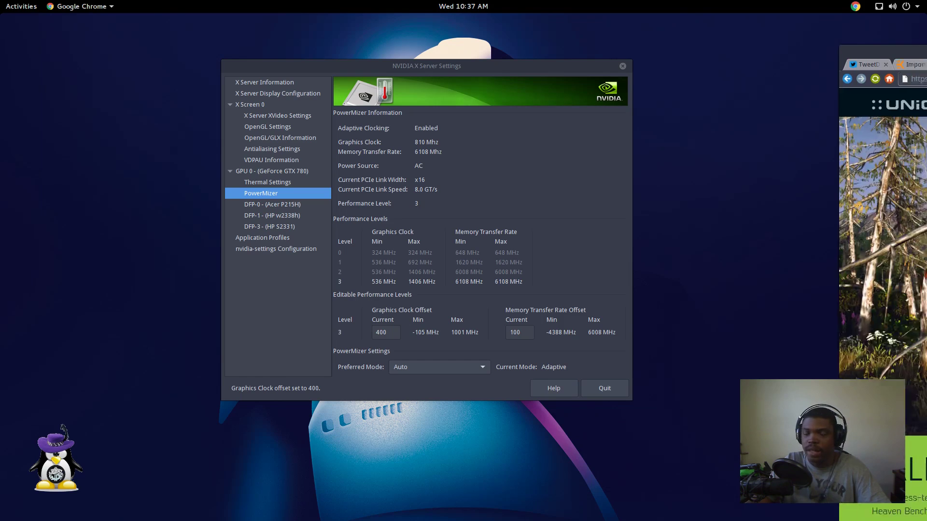
# Step: Look over the Unigine Valley Benchmark page down to its editions table, then minimize Chrome
pyautogui.moveTo(907, 53); pyautogui.dragTo(466, 58)
pyautogui.scroll(-2, 385, 236)
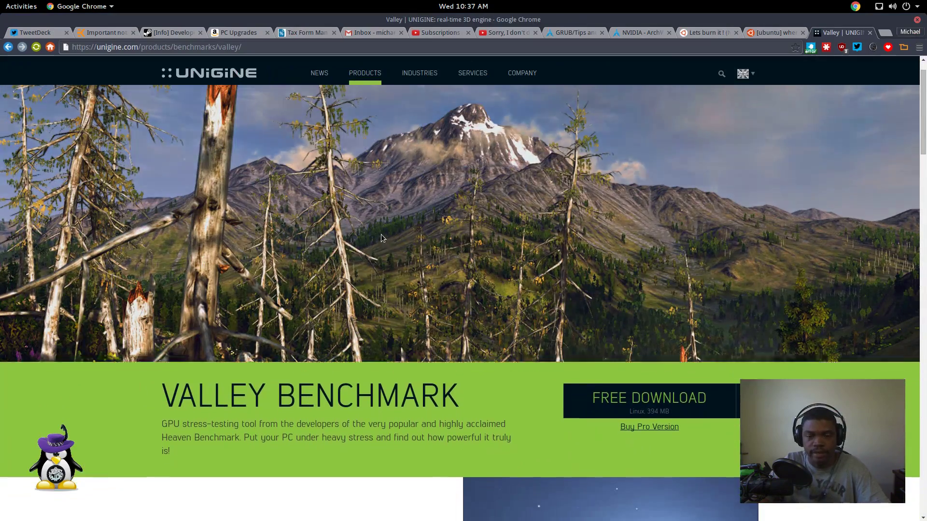
pyautogui.scroll(2, 381, 233)
pyautogui.scroll(-1, 357, 242)
pyautogui.scroll(-15, 336, 247)
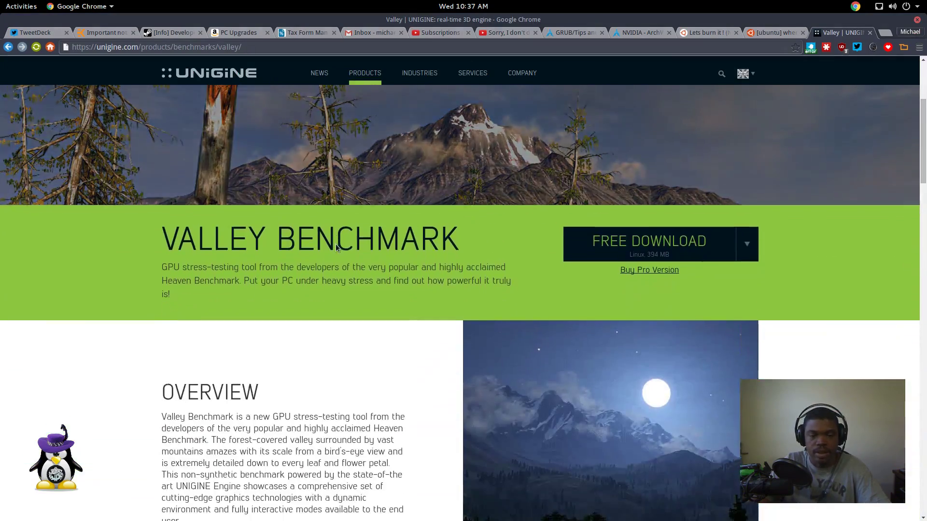
pyautogui.scroll(-3, 350, 266)
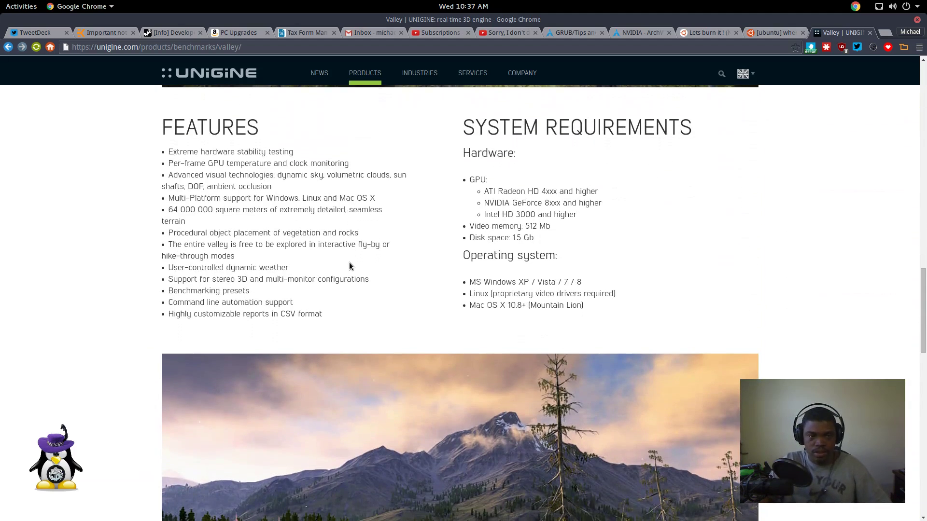
pyautogui.scroll(-1, 354, 248)
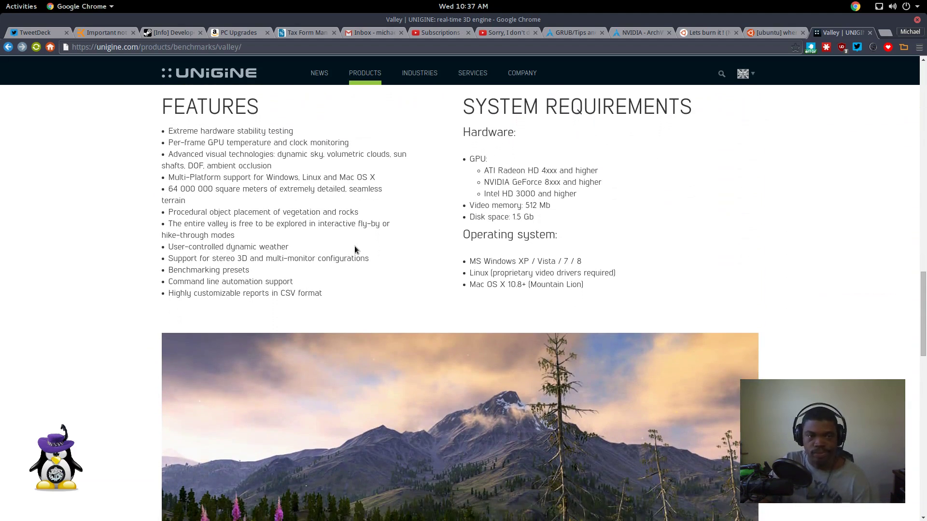
pyautogui.scroll(-5, 354, 232)
pyautogui.scroll(-20, 355, 238)
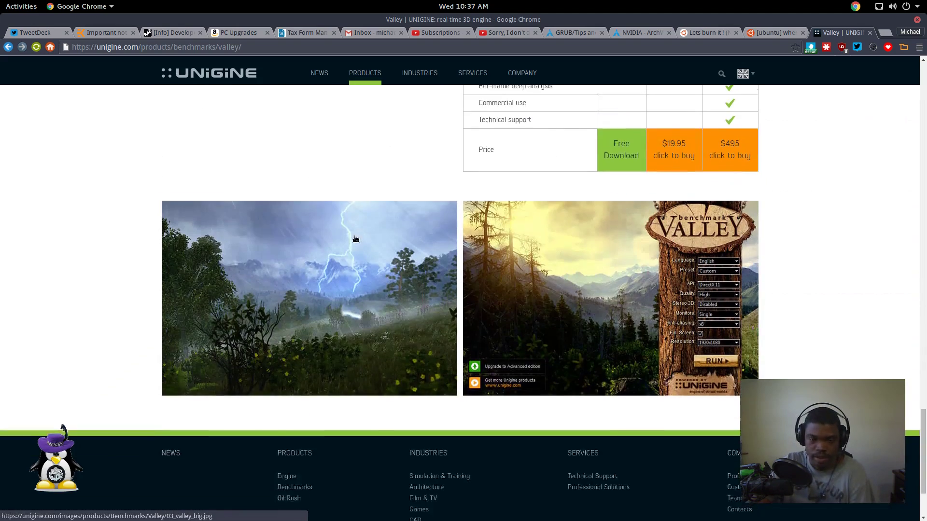
pyautogui.scroll(3, 349, 255)
pyautogui.scroll(3, 349, 254)
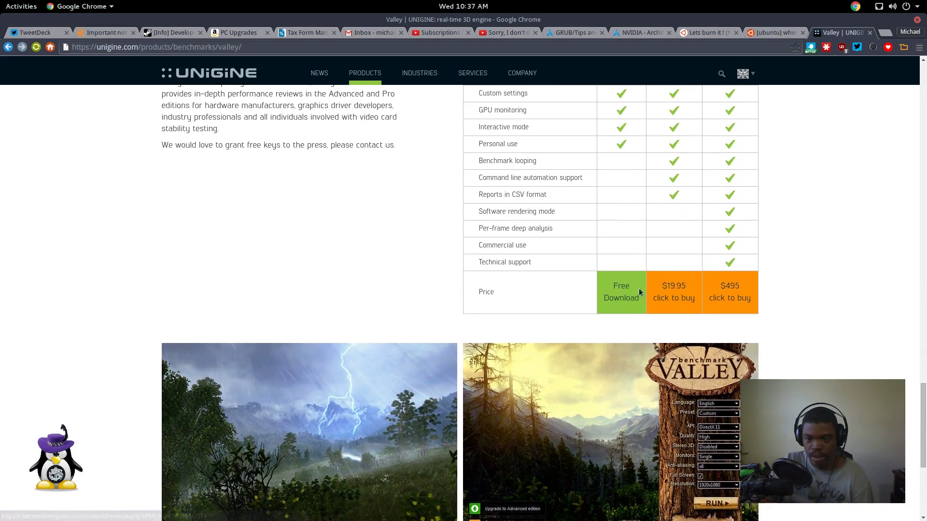
pyautogui.scroll(5, 616, 294)
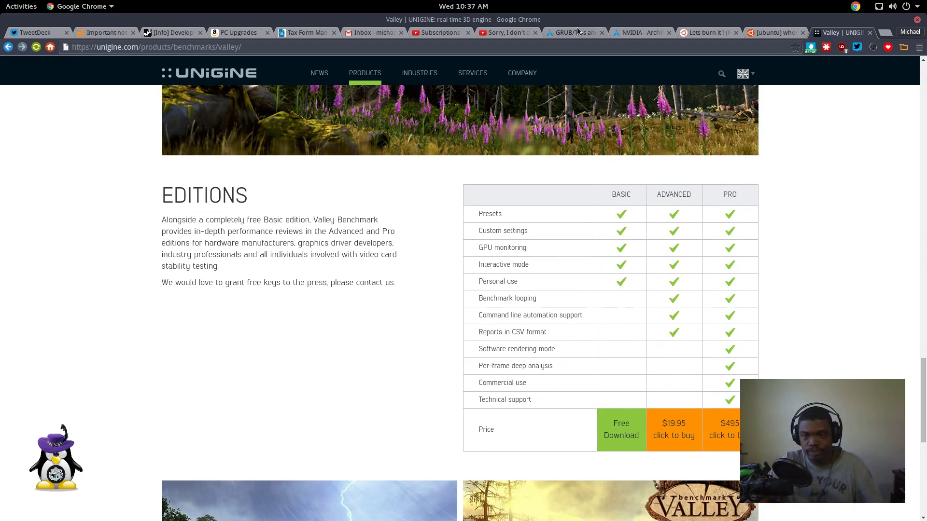
pyautogui.doubleClick(553, 20)
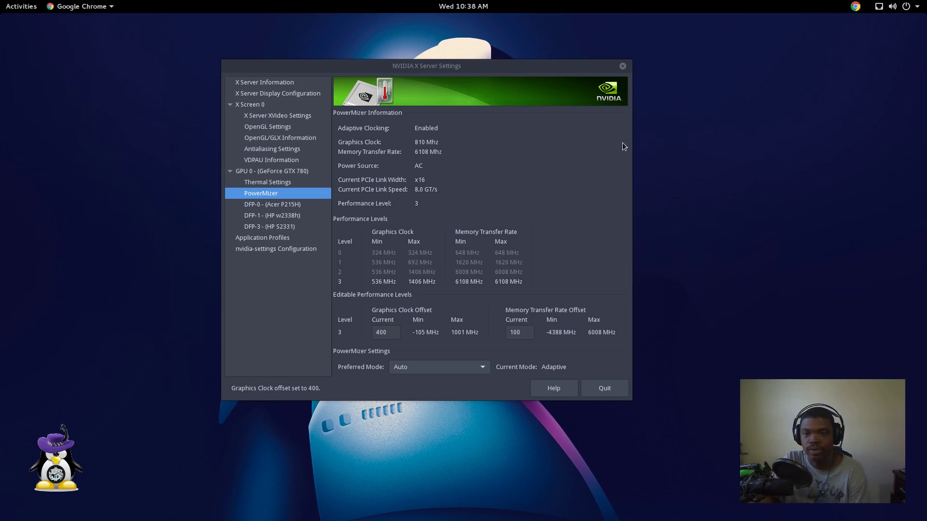
pyautogui.click(384, 331)
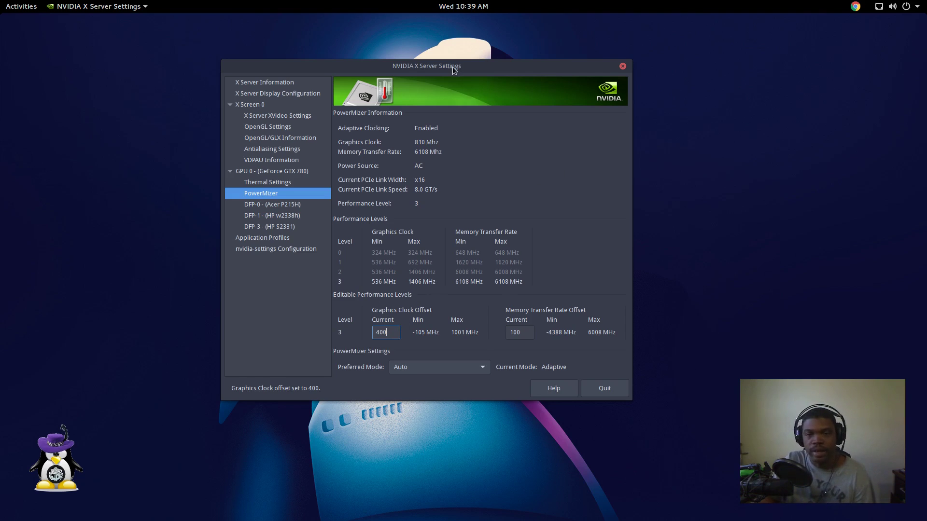
# Step: Launch Psensor from the application search with 'pse'
pyautogui.press('super')
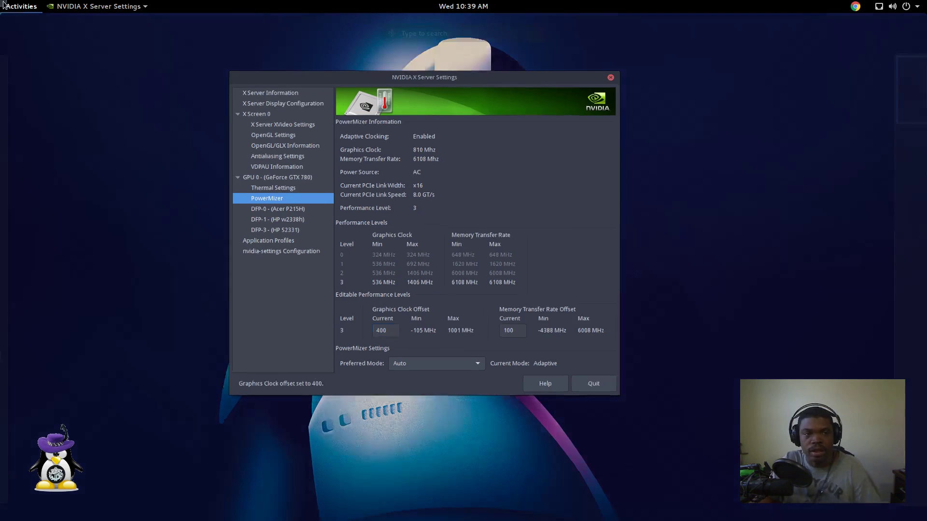
pyautogui.write('pse')
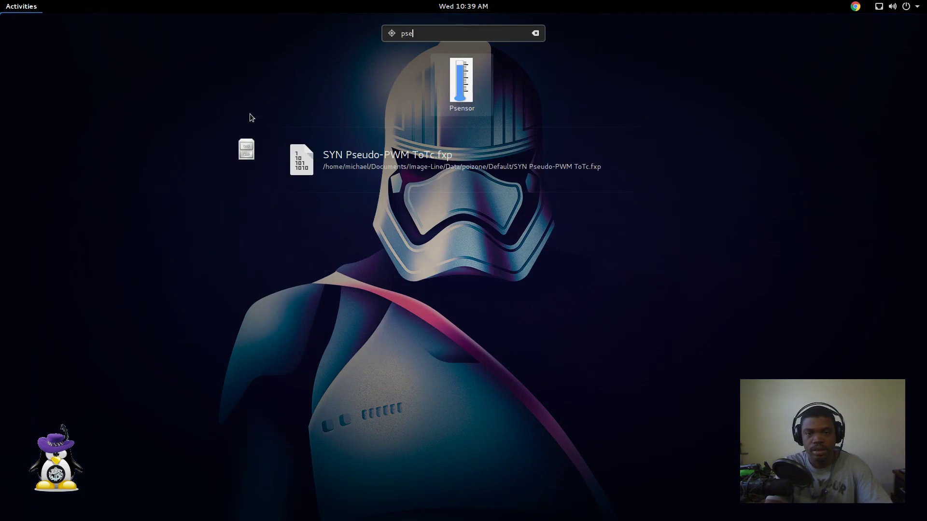
pyautogui.press('Return')
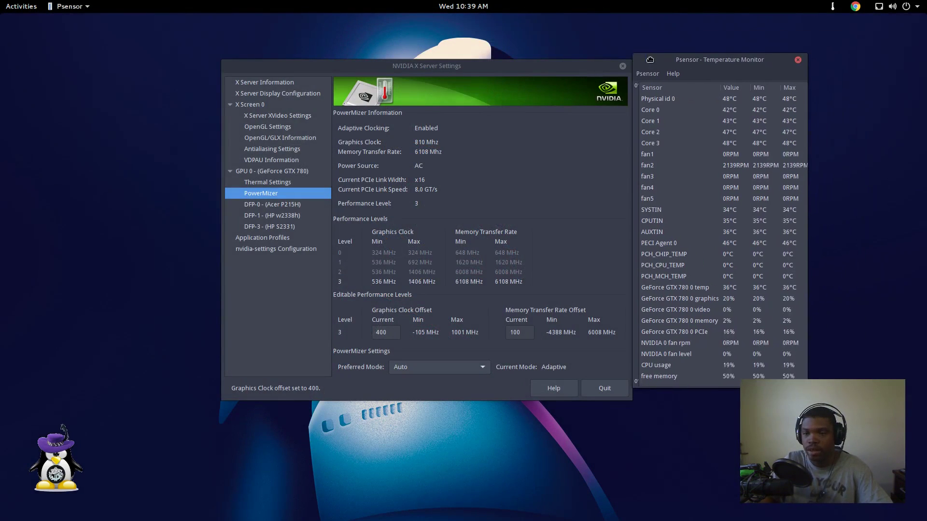
# Step: Shift NVIDIA settings left and widen Psensor to reveal its graph beside the readings
pyautogui.moveTo(767, 58); pyautogui.dragTo(662, 66)
pyautogui.moveTo(550, 66); pyautogui.dragTo(515, 68)
pyautogui.moveTo(727, 71); pyautogui.dragTo(703, 73)
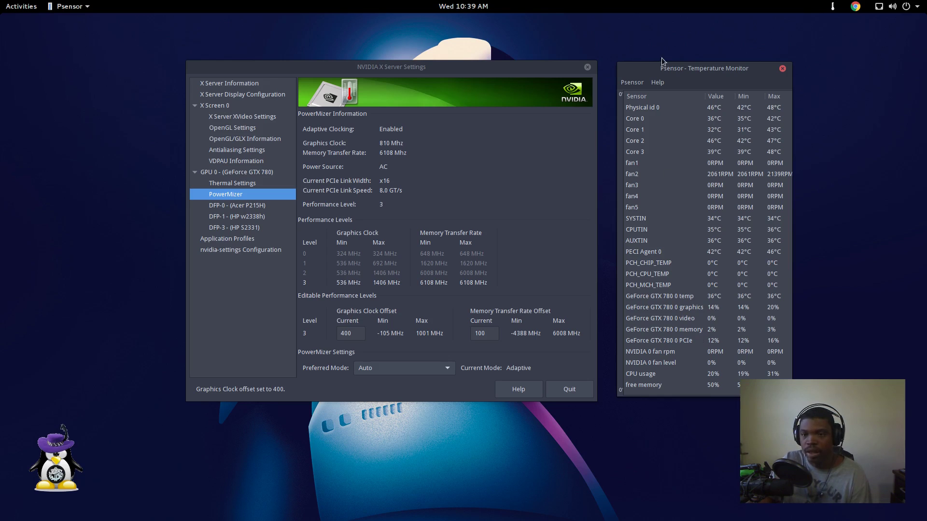
pyautogui.moveTo(618, 106); pyautogui.dragTo(186, 106)
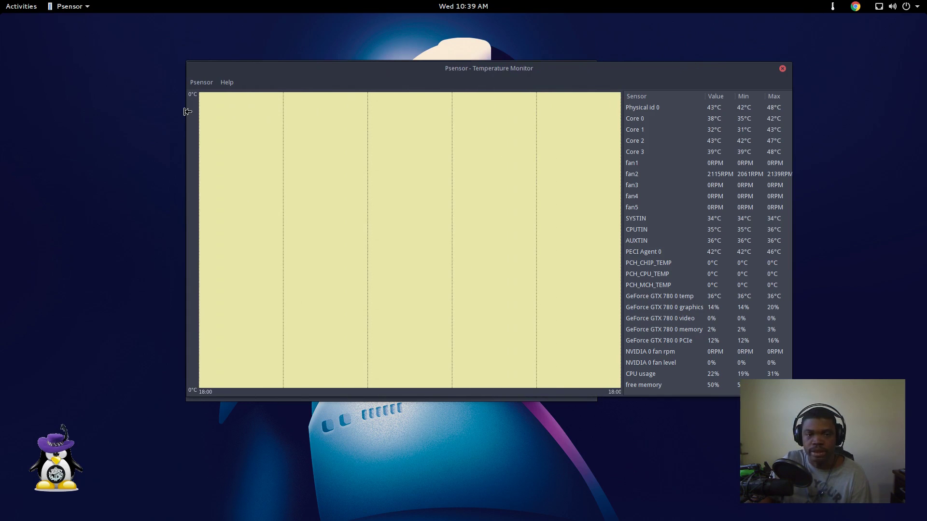
# Step: Reposition and enlarge Psensor, dragging the divider to show the Color and Graph columns
pyautogui.rightClick(666, 296)
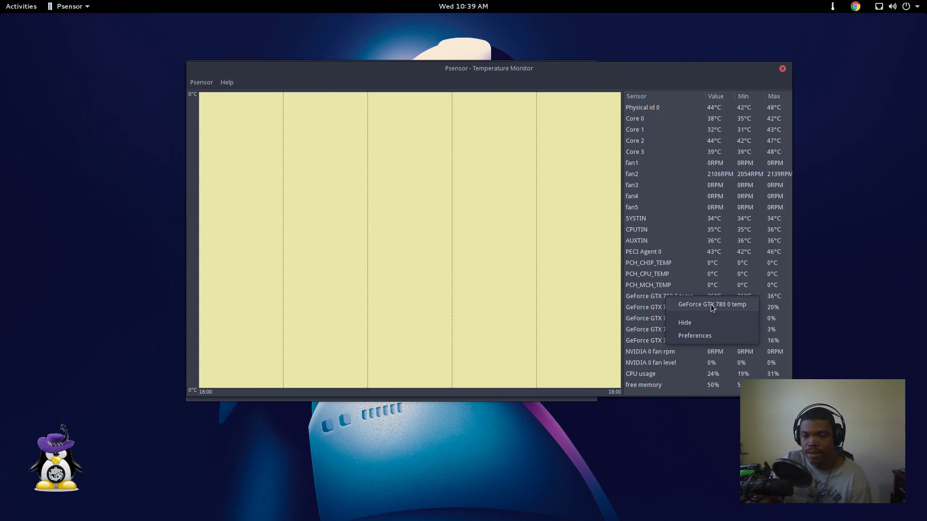
pyautogui.click(713, 68)
pyautogui.moveTo(702, 66); pyautogui.dragTo(644, 67)
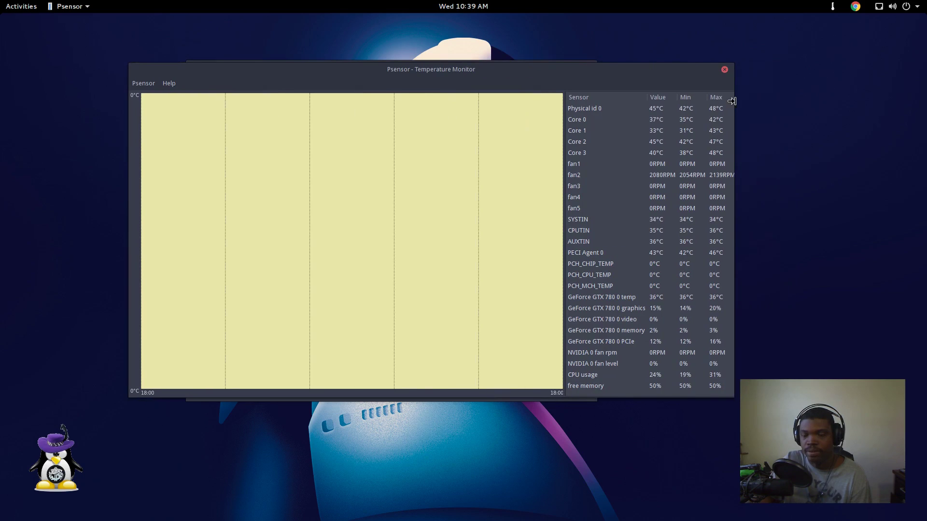
pyautogui.moveTo(734, 102); pyautogui.dragTo(755, 103)
pyautogui.moveTo(587, 140); pyautogui.dragTo(533, 140)
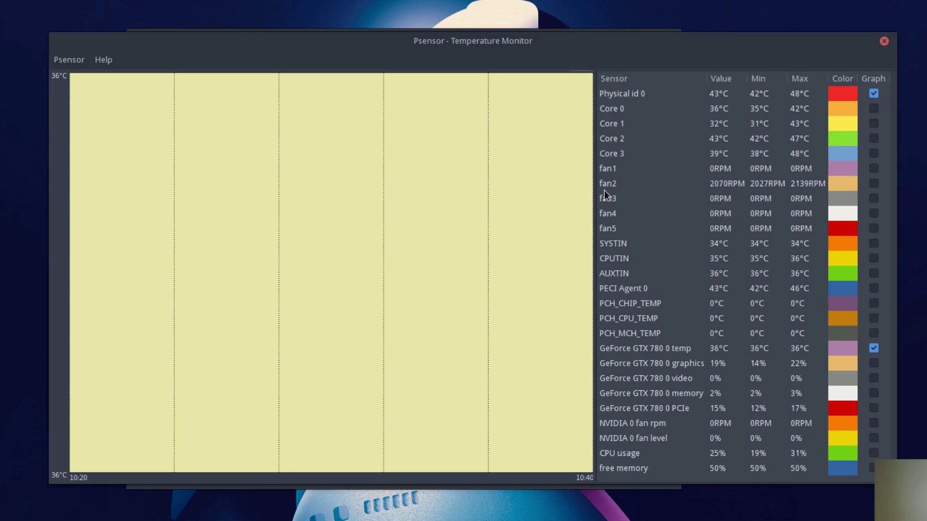
pyautogui.rightClick(392, 178)
pyautogui.click(466, 121)
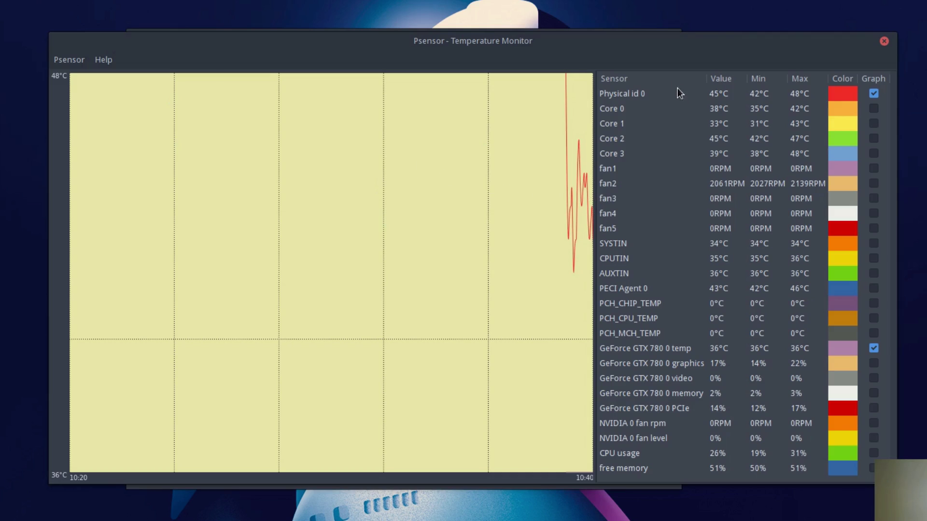
# Step: Stop graphing Physical id 0 and GeForce GTX 780 0 temp, then check Psensor's right-click menu
pyautogui.click(873, 94)
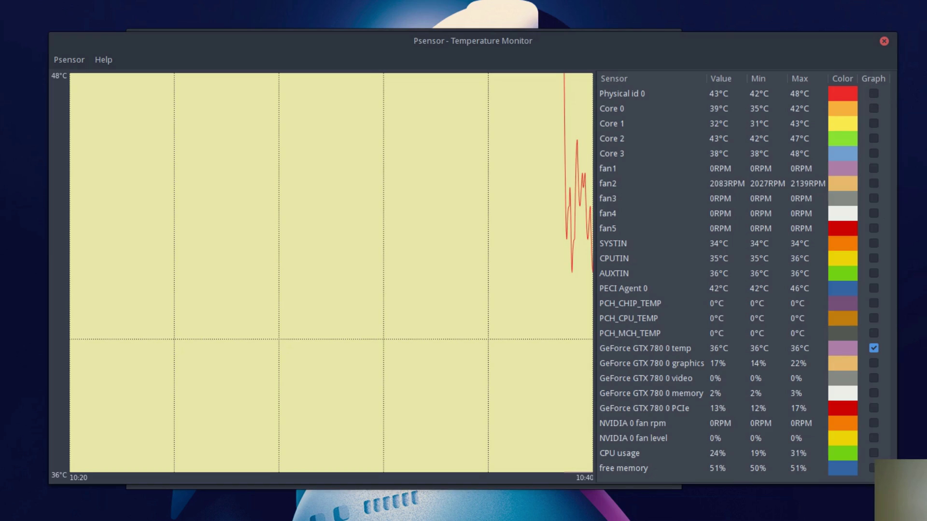
pyautogui.click(873, 348)
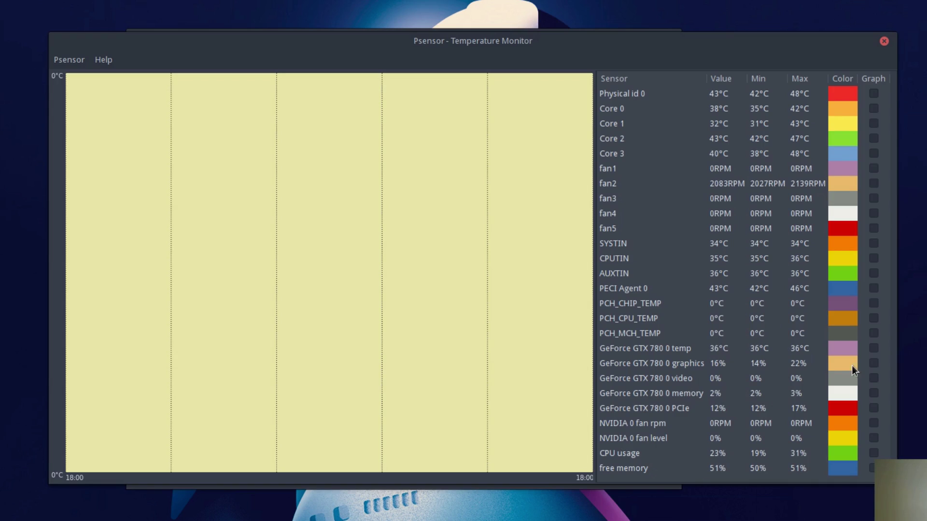
pyautogui.rightClick(53, 165)
pyautogui.click(504, 159)
pyautogui.rightClick(295, 107)
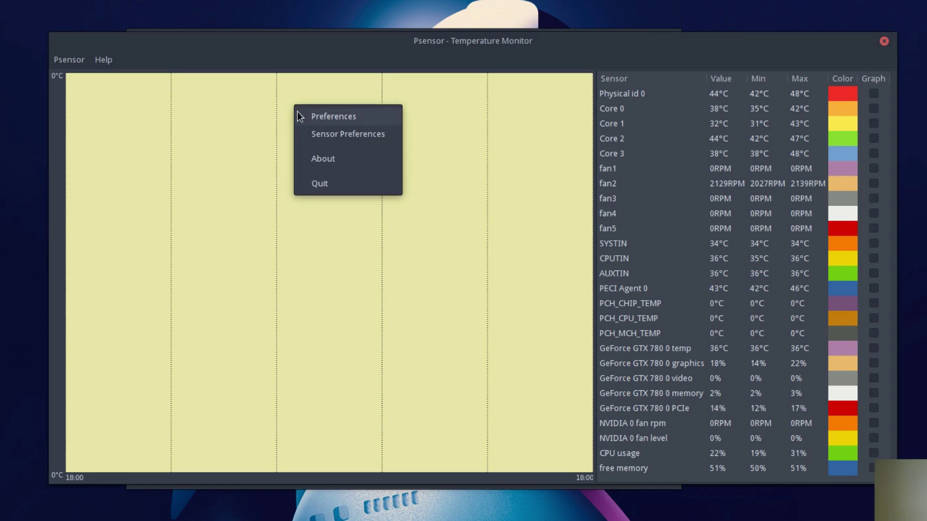
pyautogui.click(126, 120)
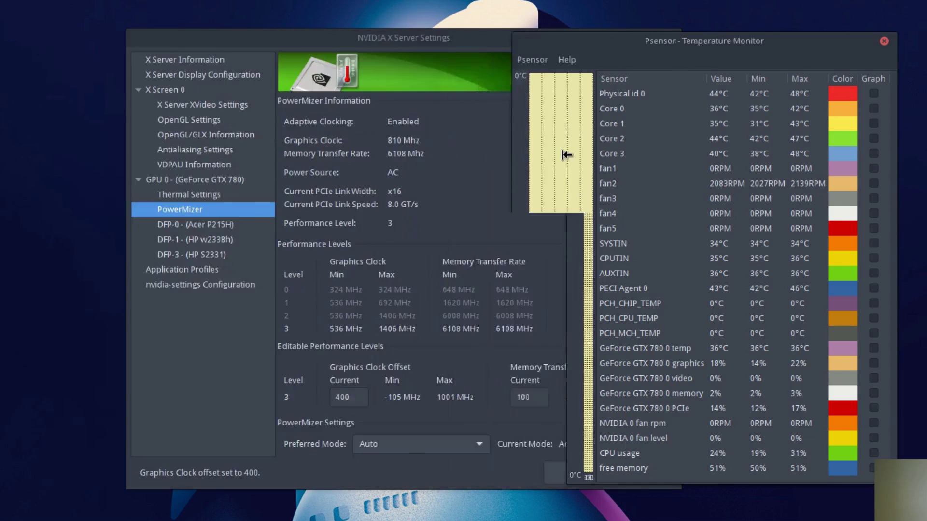